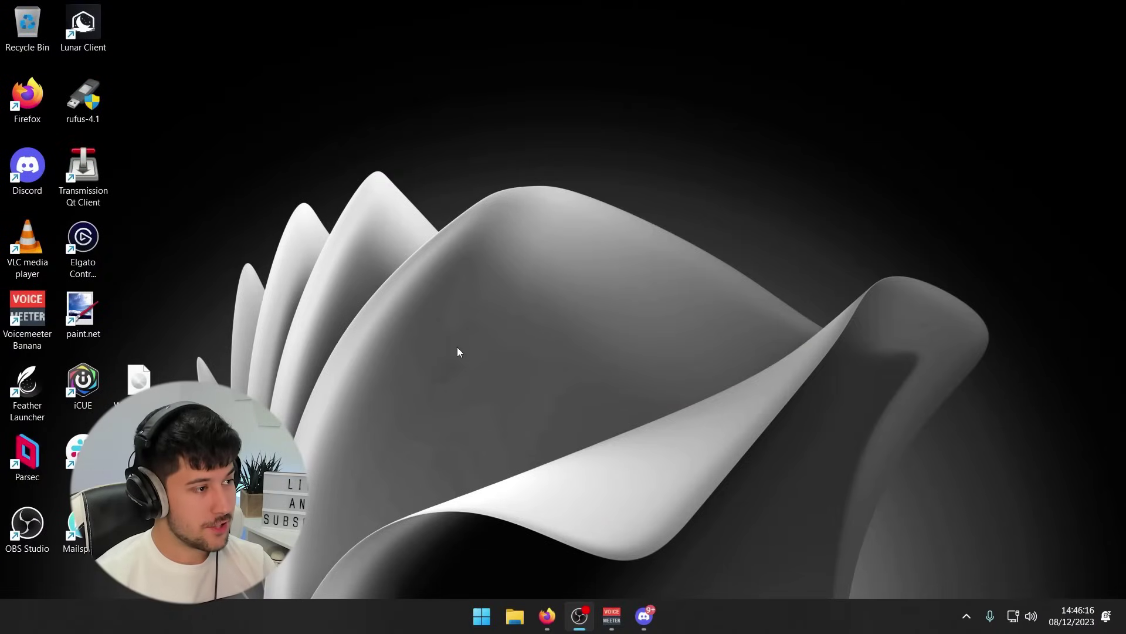
Launch Windows PowerShell from Start with administrator rights.
click(479, 610)
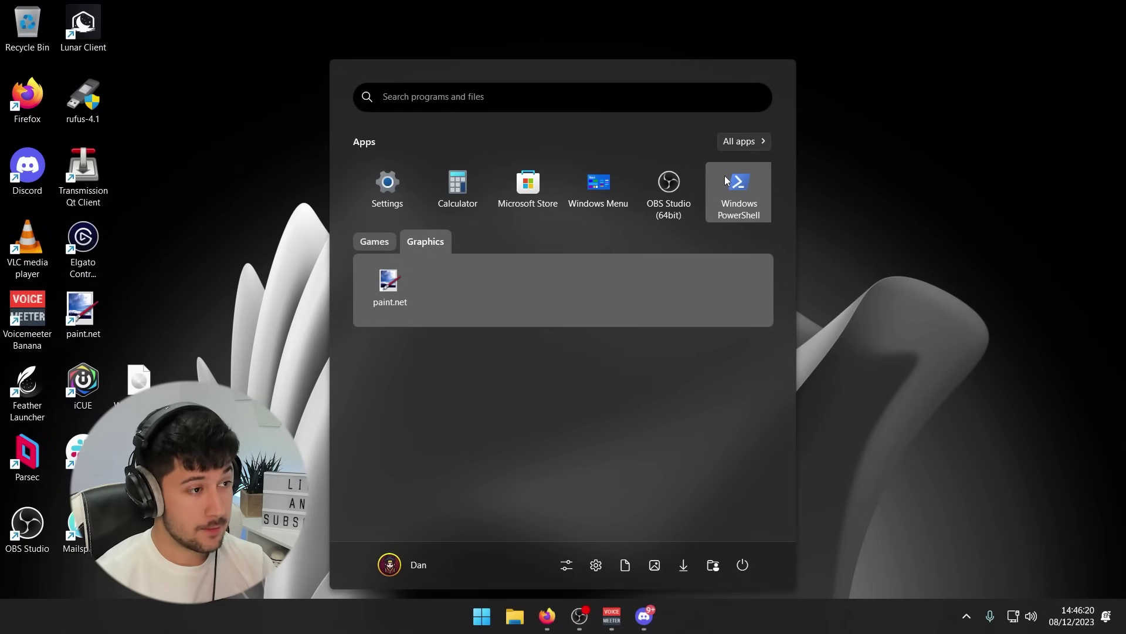
right_click(831, 36)
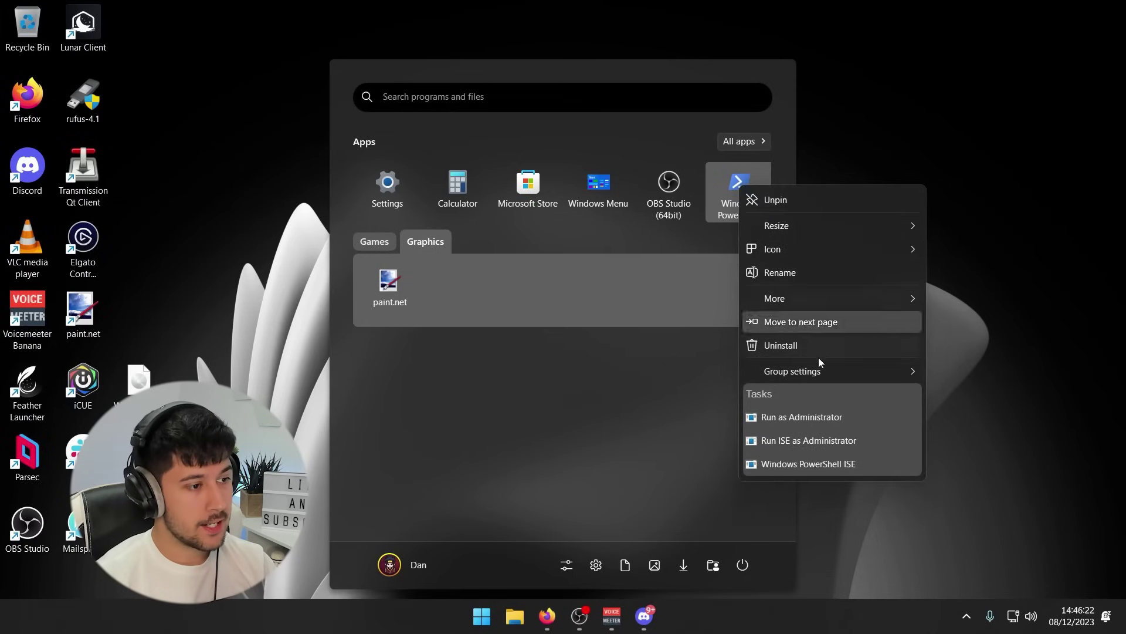
click(799, 418)
drag(573, 148, 603, 120)
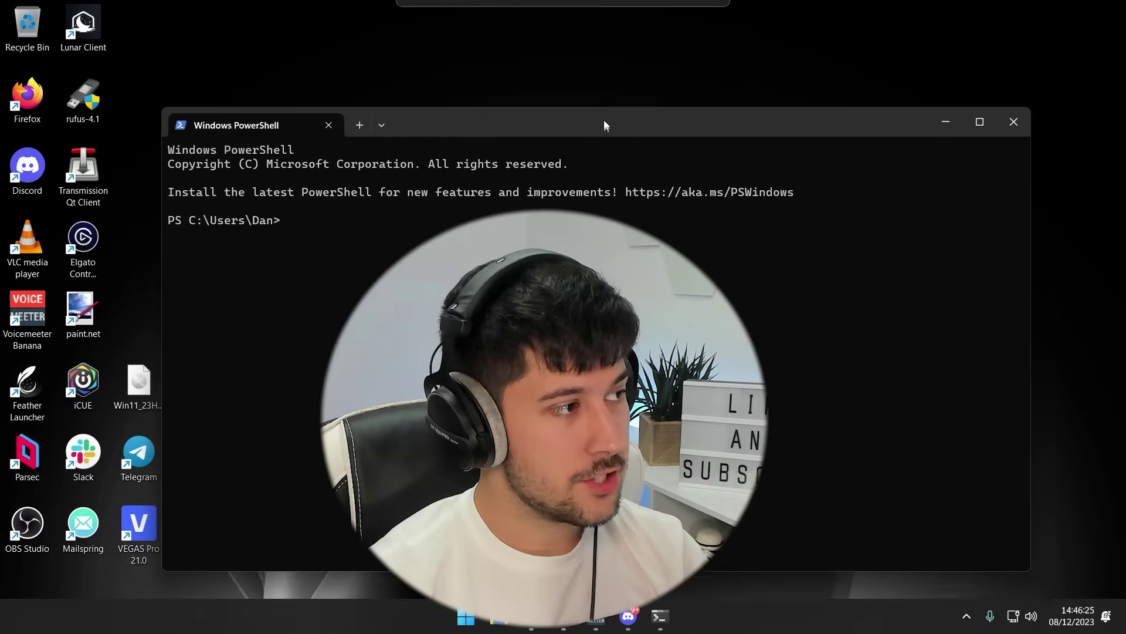
Paste the christitus.com/win iwr command into the admin prompt and run it.
text(iwr -useb https://christitus.com/win | iex)
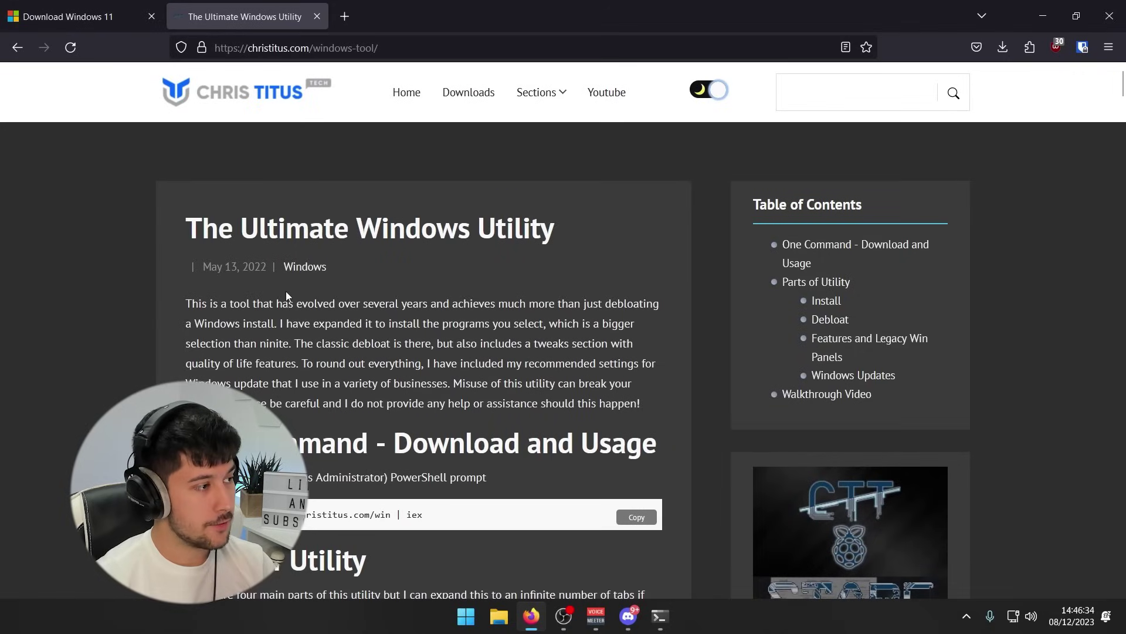
click(1045, 16)
drag(547, 120, 561, 108)
key(Return)
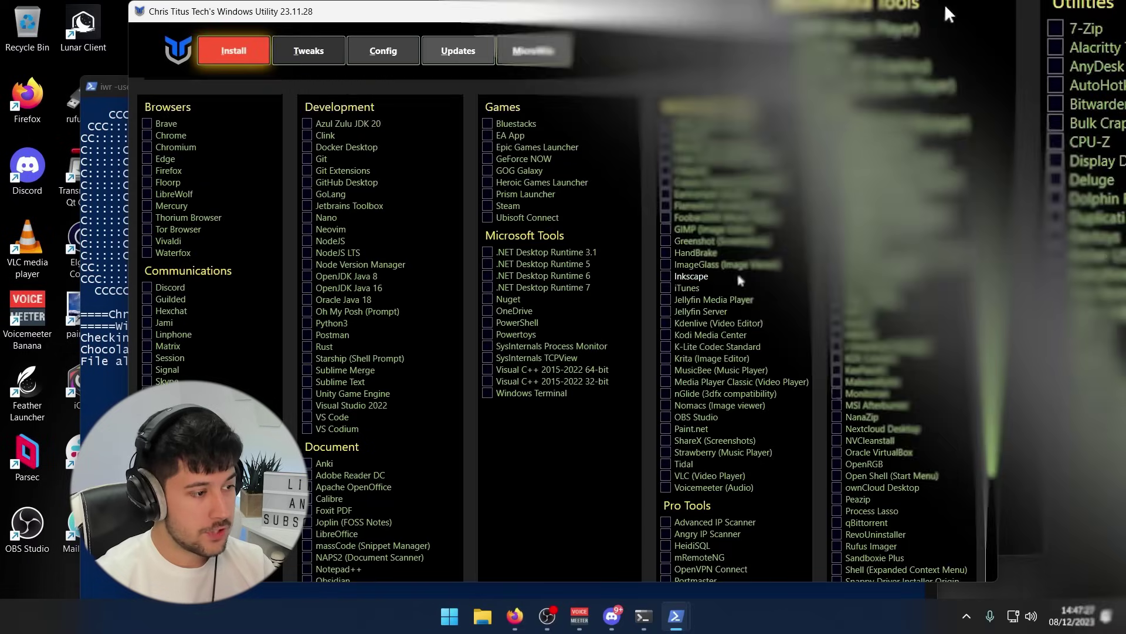
Scroll through the Install page's browser, development, games, multimedia and utility app lists.
scroll(737, 269, down, 5)
scroll(814, 488, up, 5)
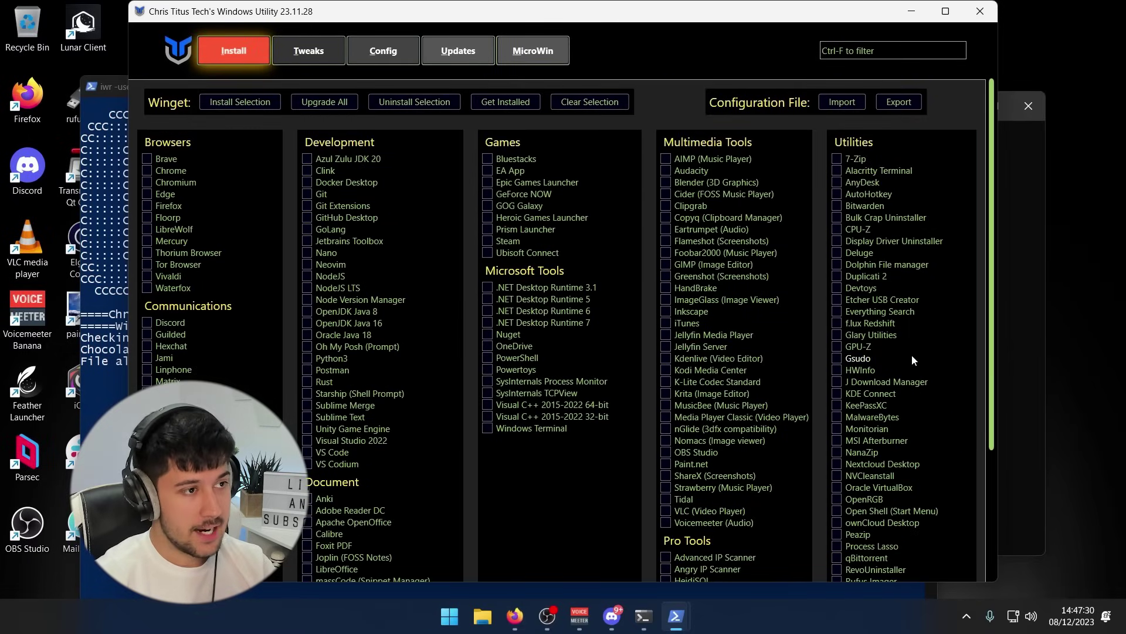
scroll(902, 406, down, 5)
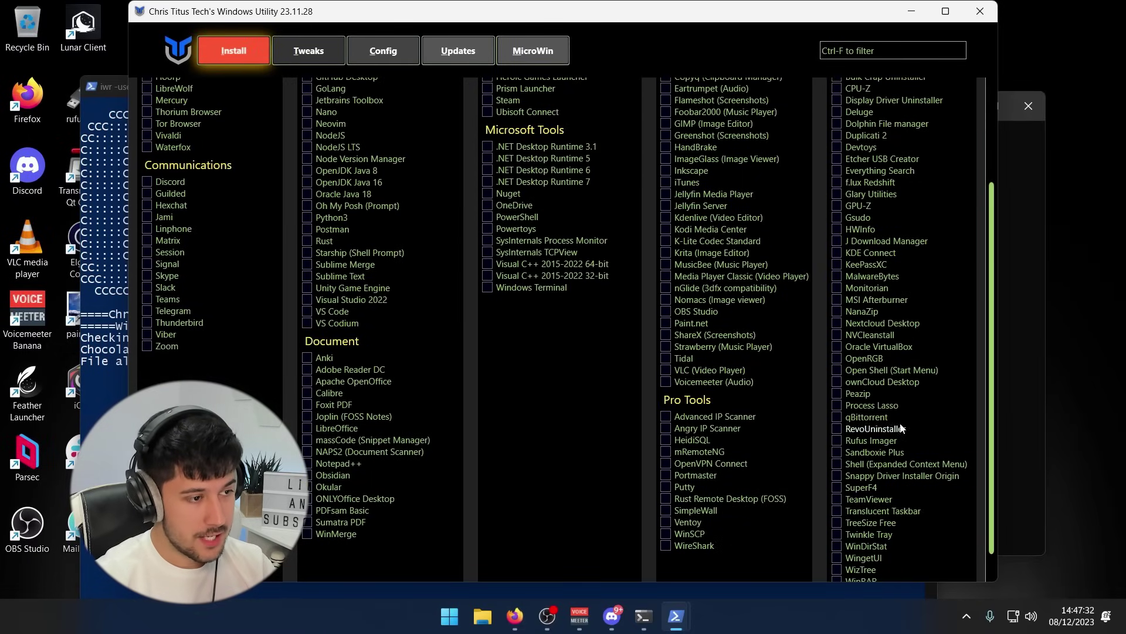
scroll(901, 402, down, 2)
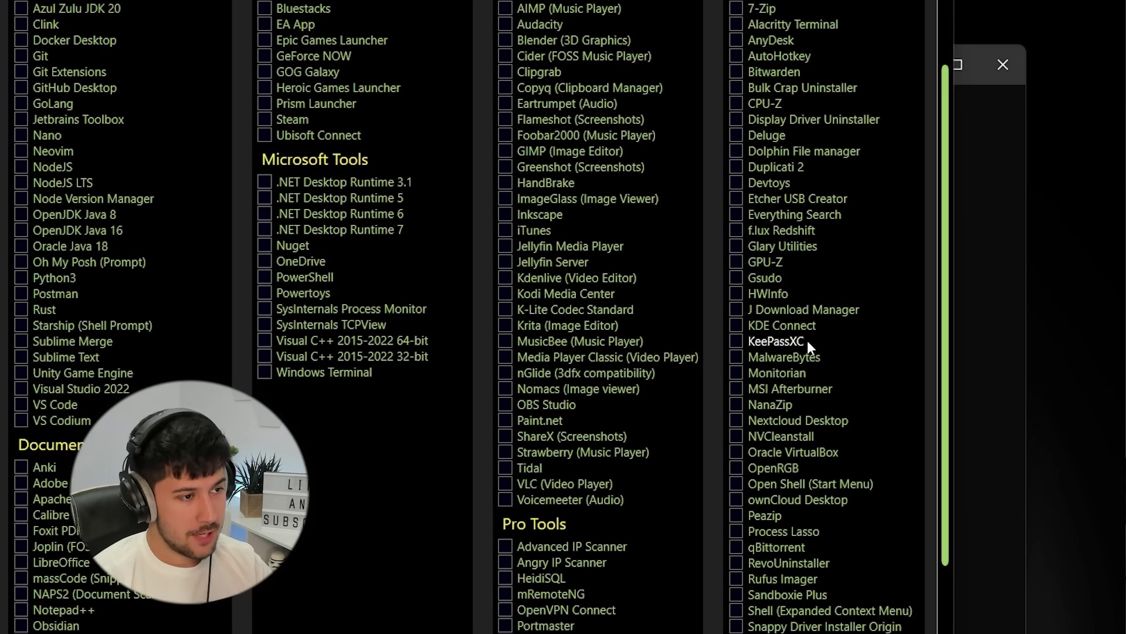
scroll(806, 340, down, 3)
scroll(813, 351, down, 2)
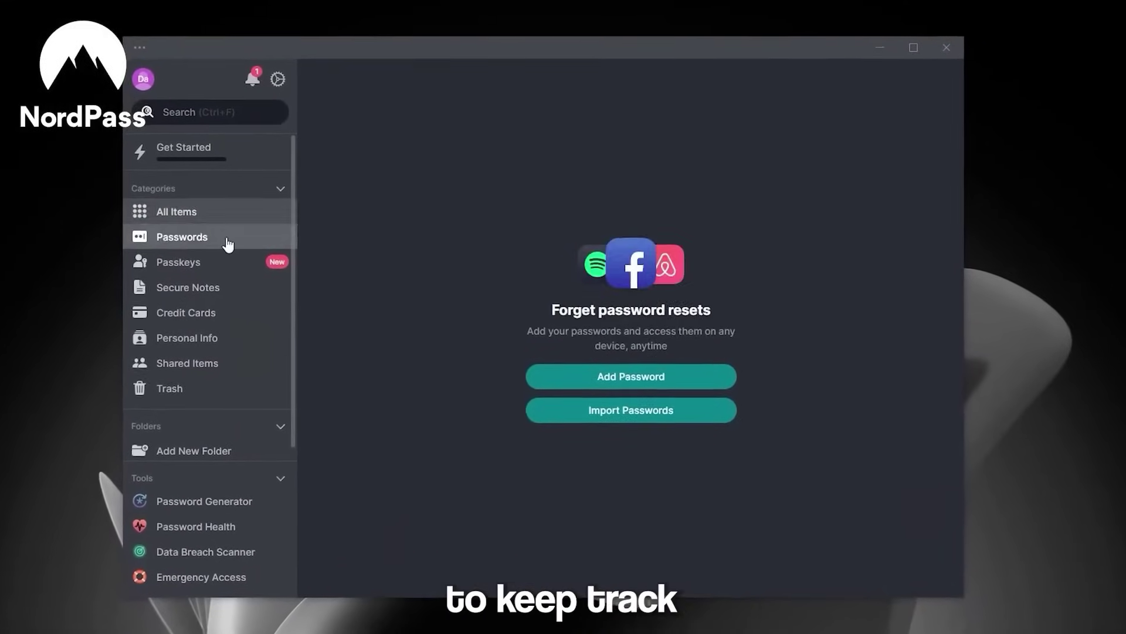
Generate a longer NordPass password and fill it into the My Account login form.
click(182, 260)
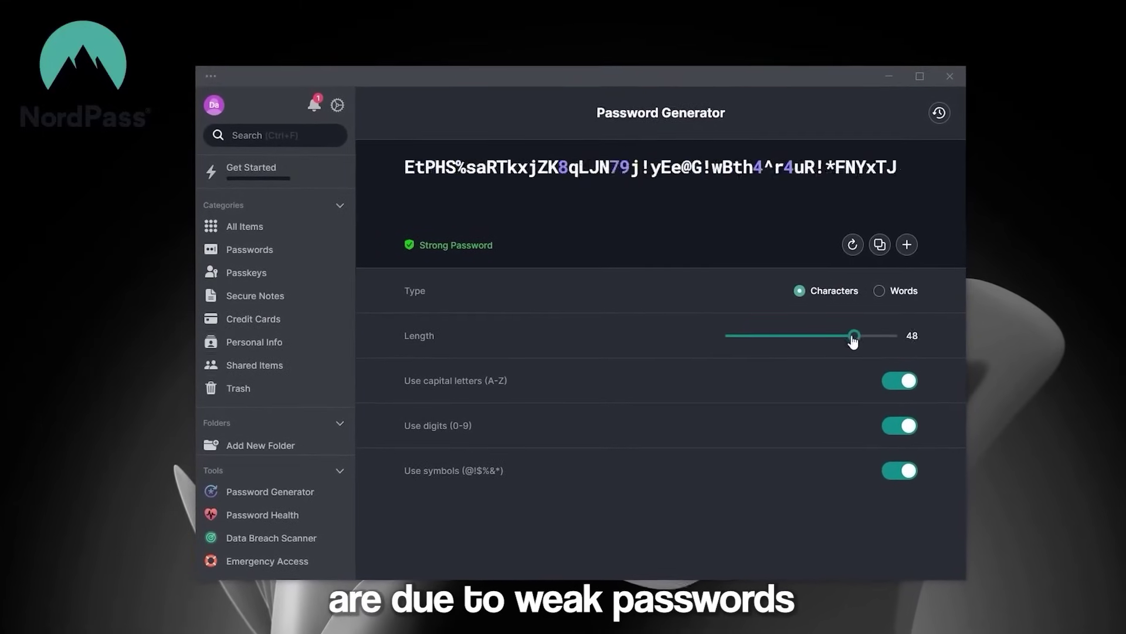
drag(746, 338, 823, 341)
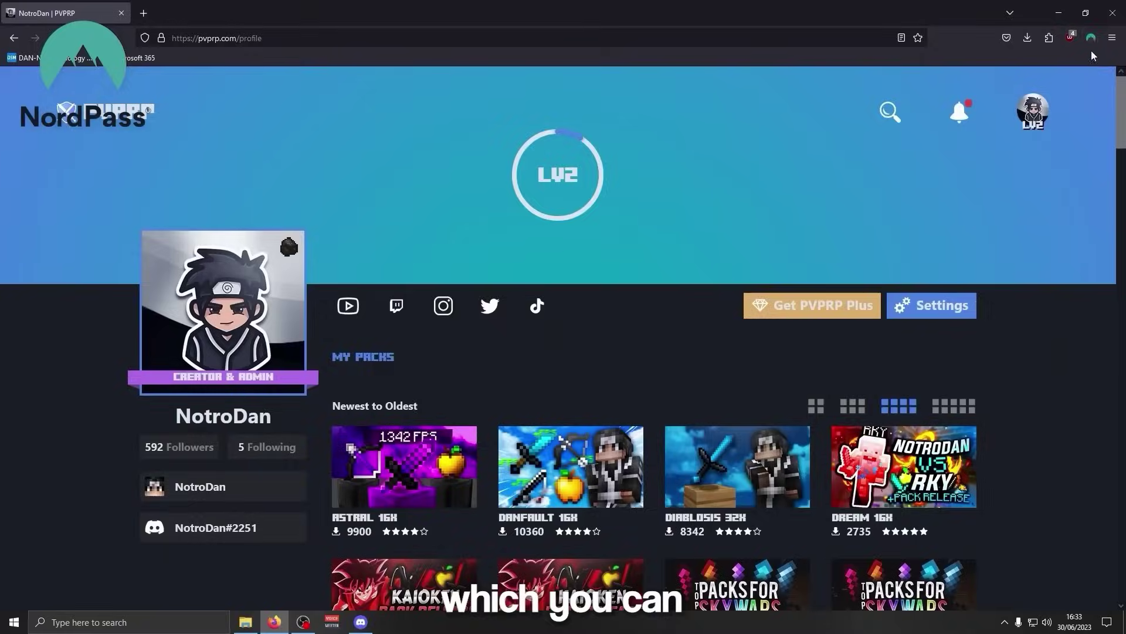
click(1091, 39)
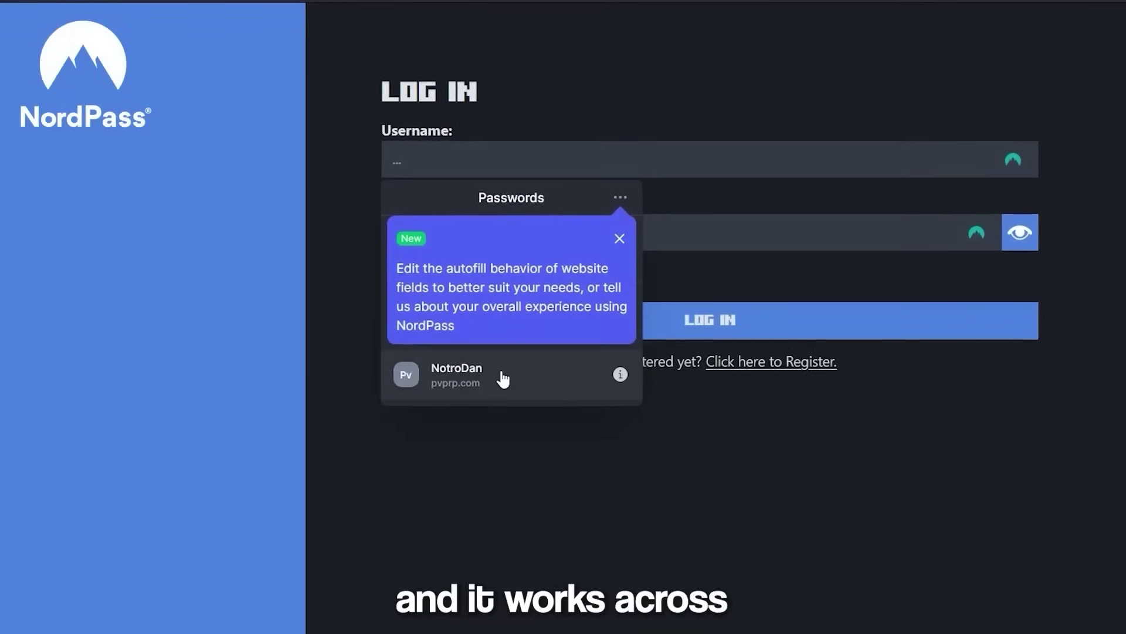
click(484, 385)
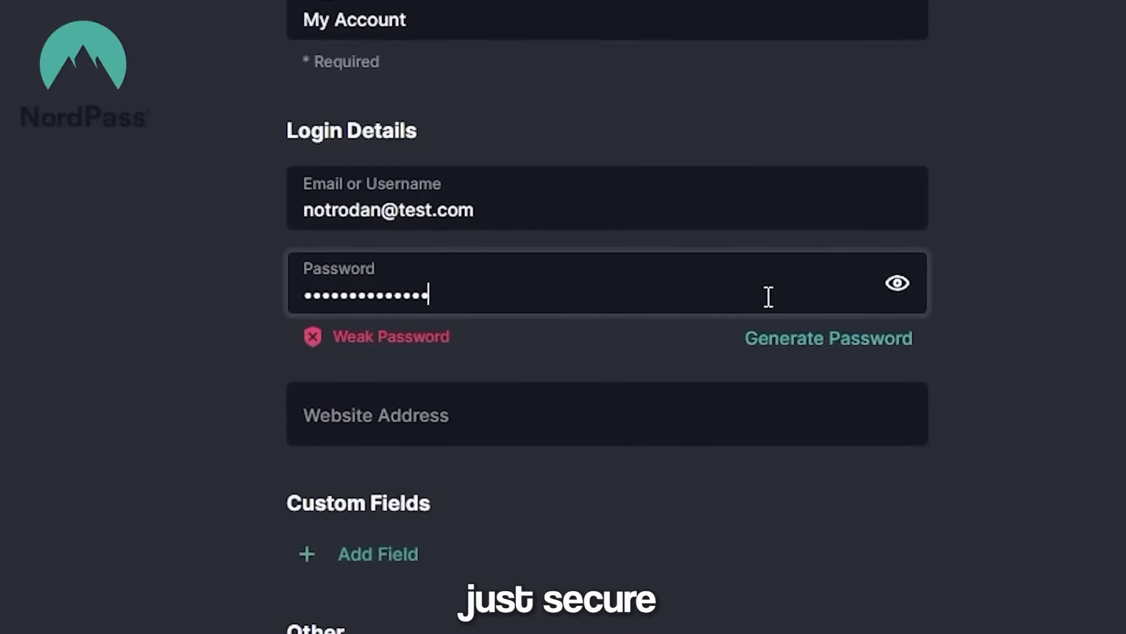
click(798, 349)
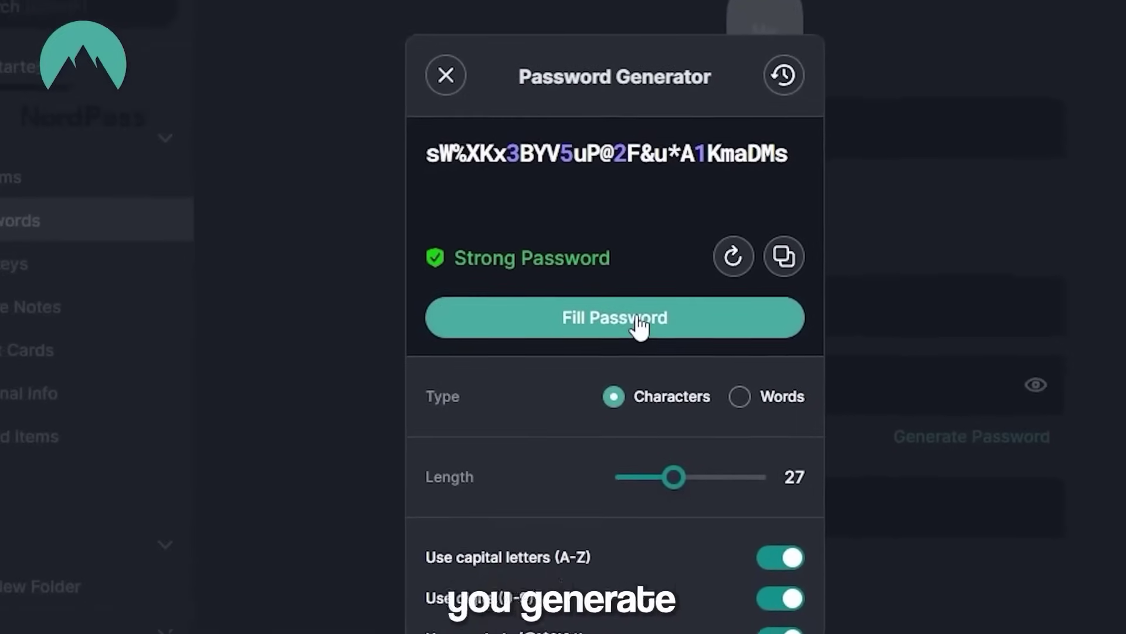
click(638, 301)
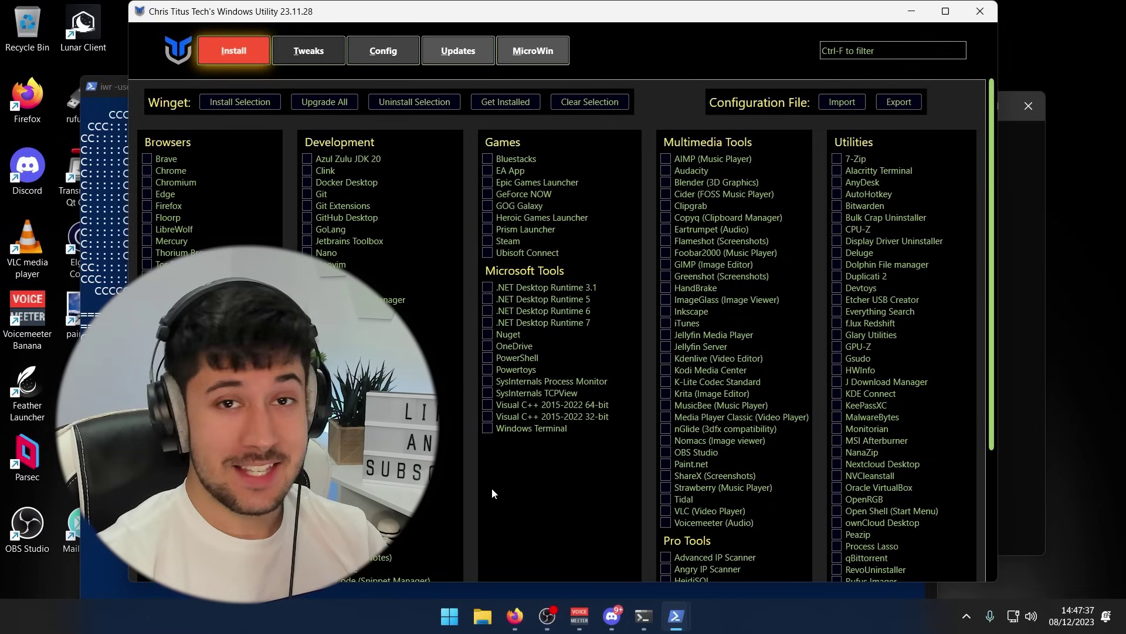
Filter the Install page's app lists by typing 'winr' in the search box.
click(864, 56)
text(win)
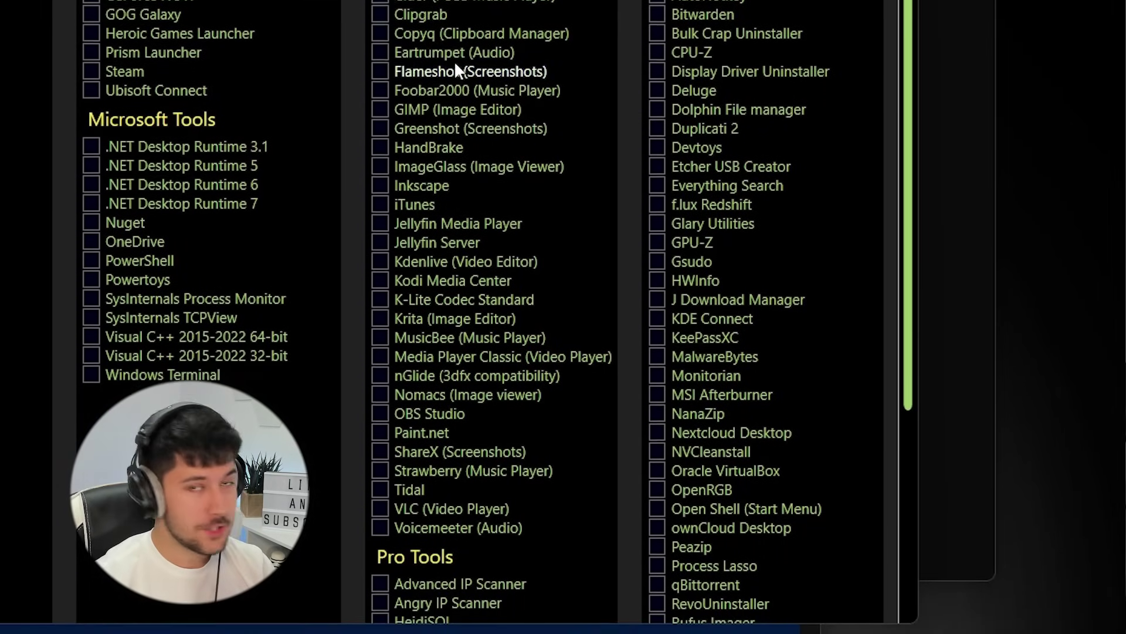
text(winr)
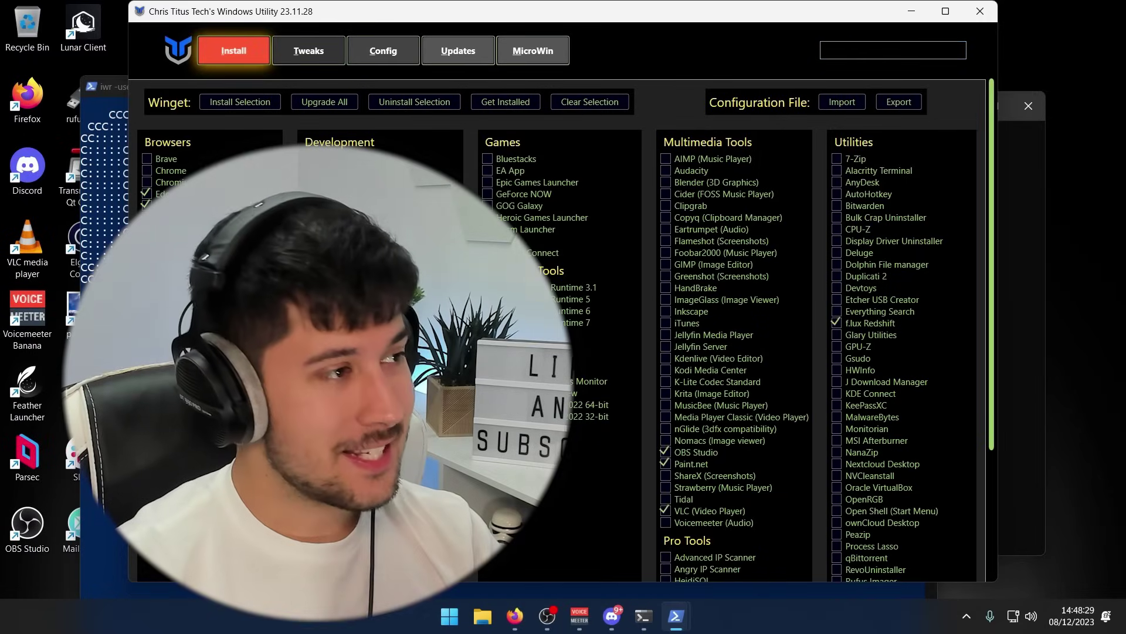
click(287, 54)
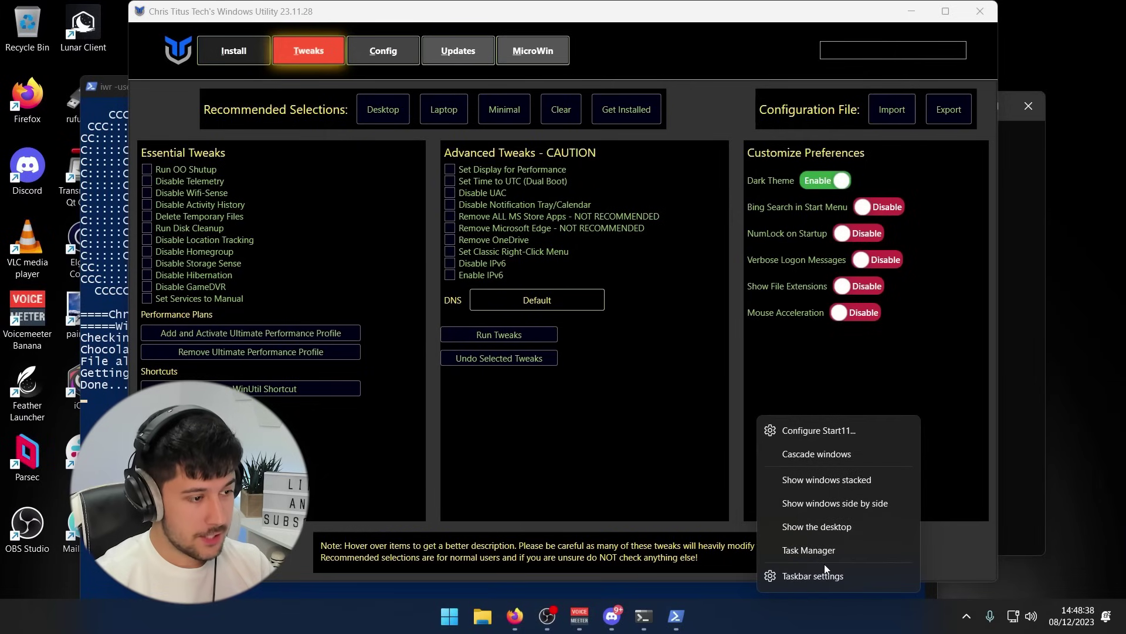
Apply the Desktop recommended selection to tick the Essential tweaks.
key(Escape)
key(ctrl+shift+Escape)
click(273, 207)
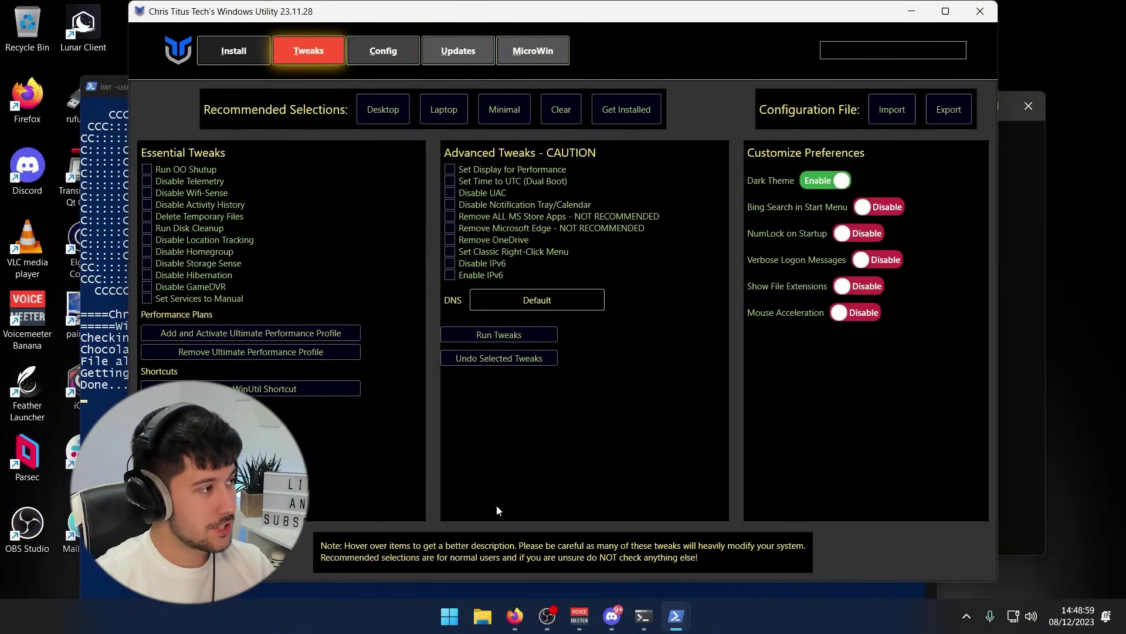
click(386, 111)
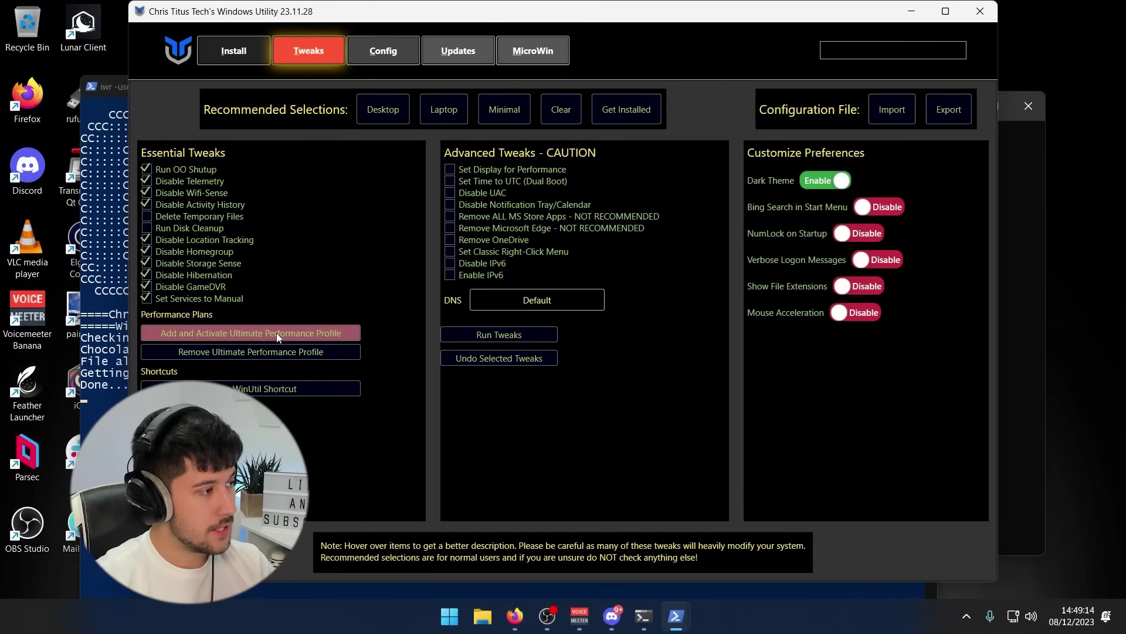
Add the Ultimate Performance power plan and leave Remove OneDrive unticked after toggling it.
click(278, 333)
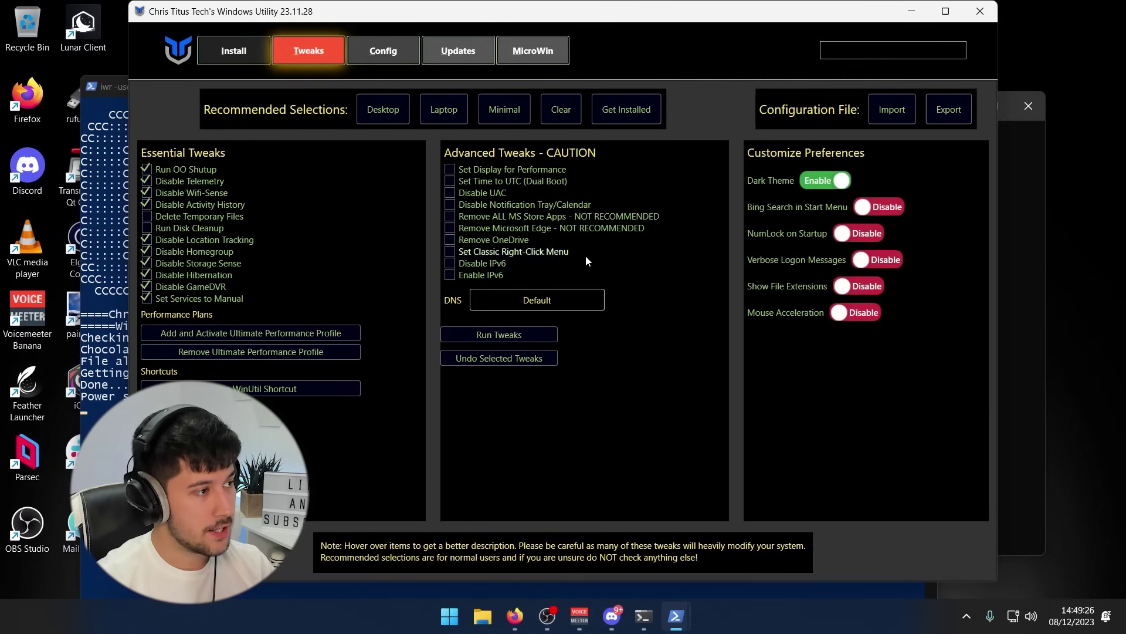
mouse_move(492, 231)
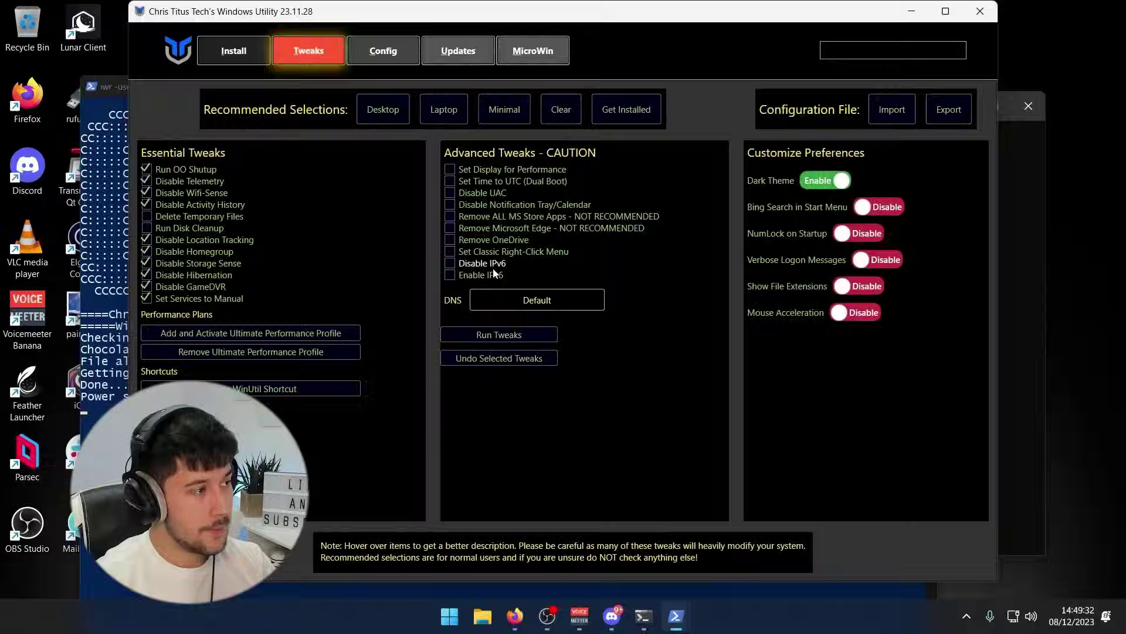
click(450, 239)
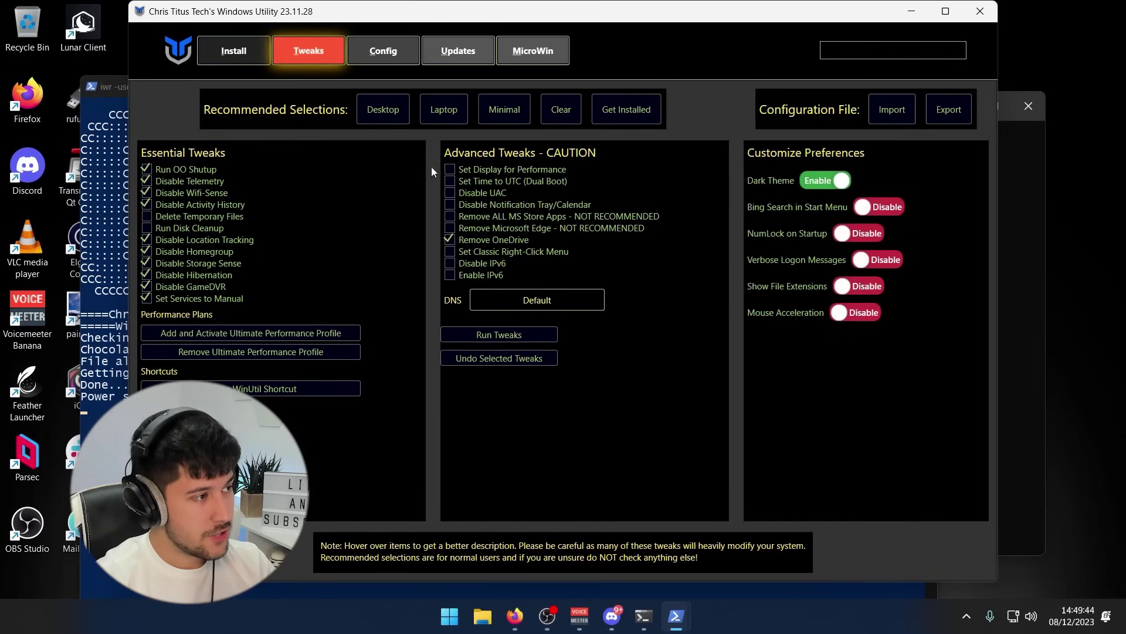
click(469, 242)
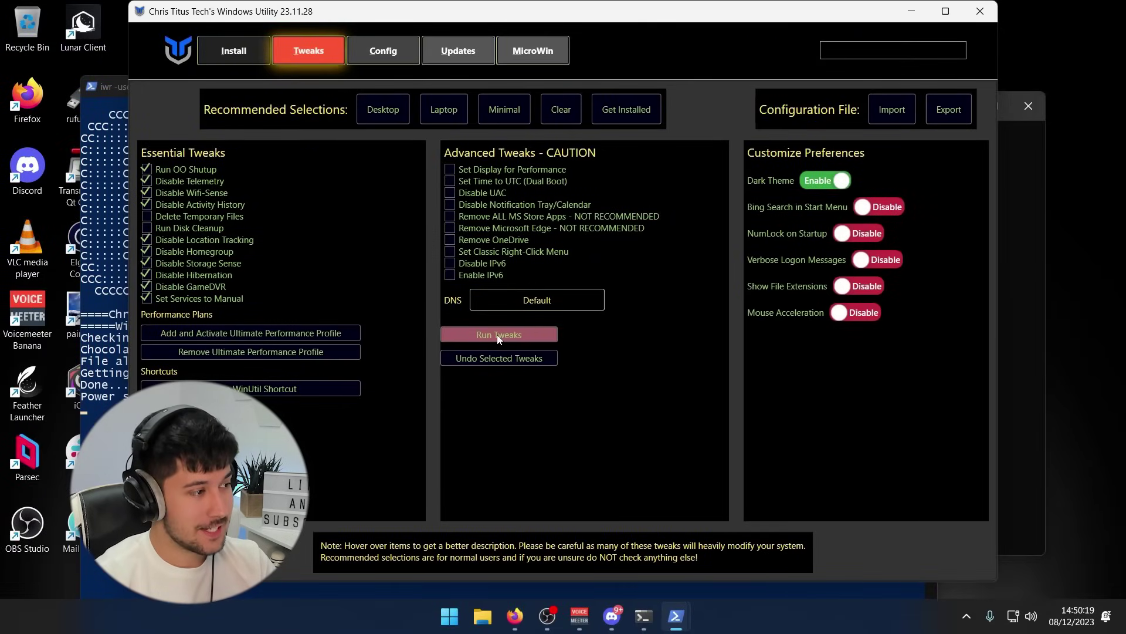
Run the ticked tweaks and acknowledge the Tweaks are Finished dialog.
click(498, 335)
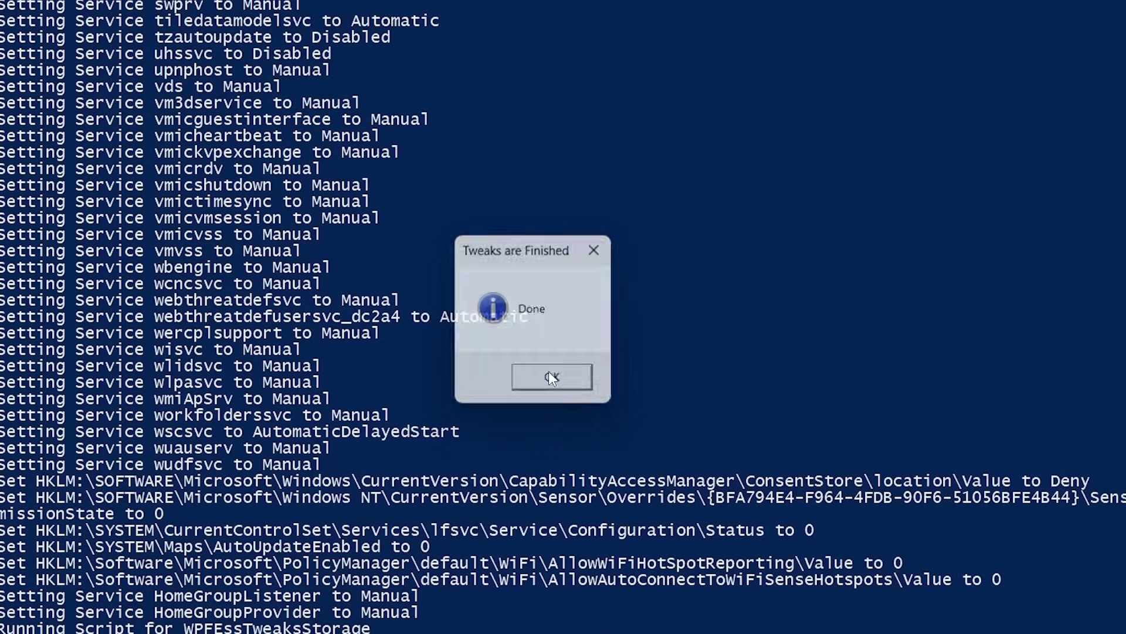
click(548, 372)
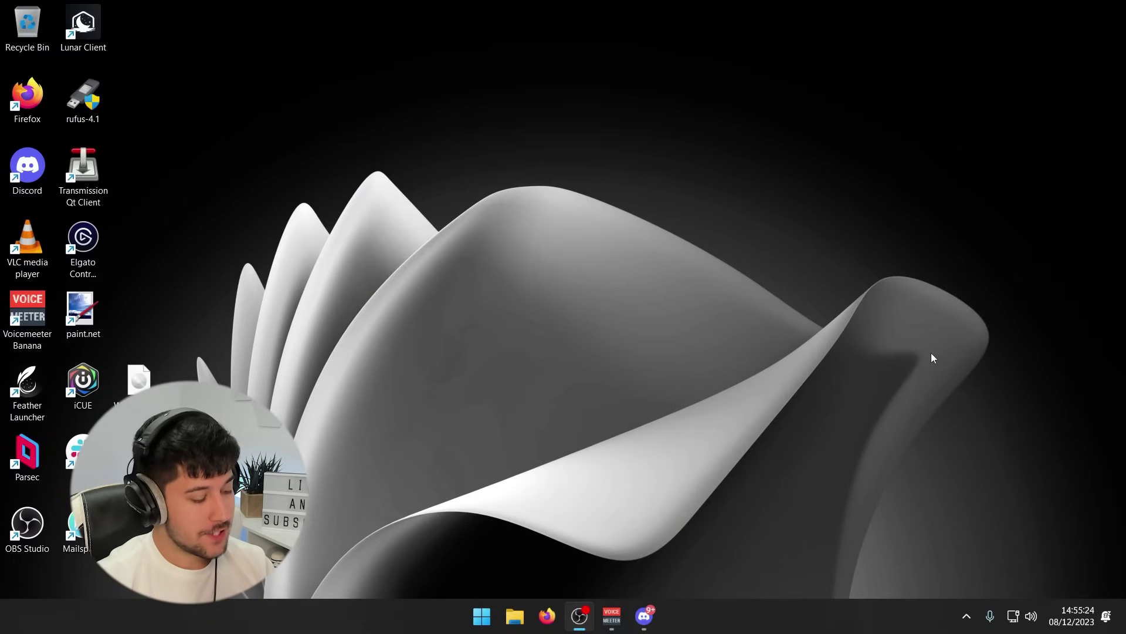
Check Task Manager's CPU performance page, showing about 4% usage and 99 processes.
key(ctrl+shift+Escape)
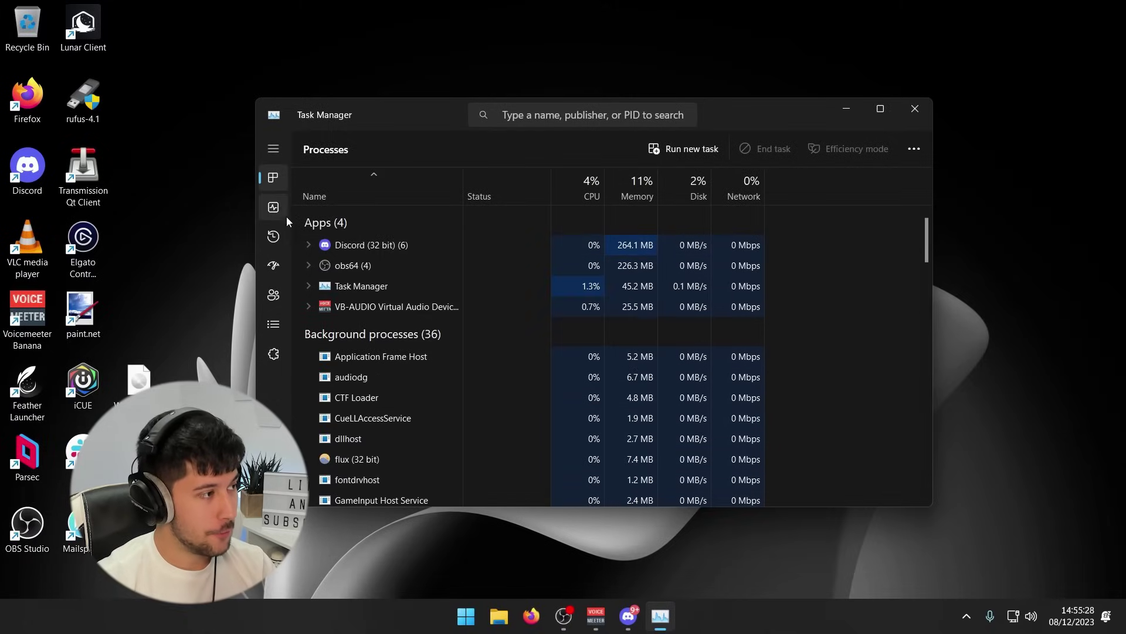
click(273, 207)
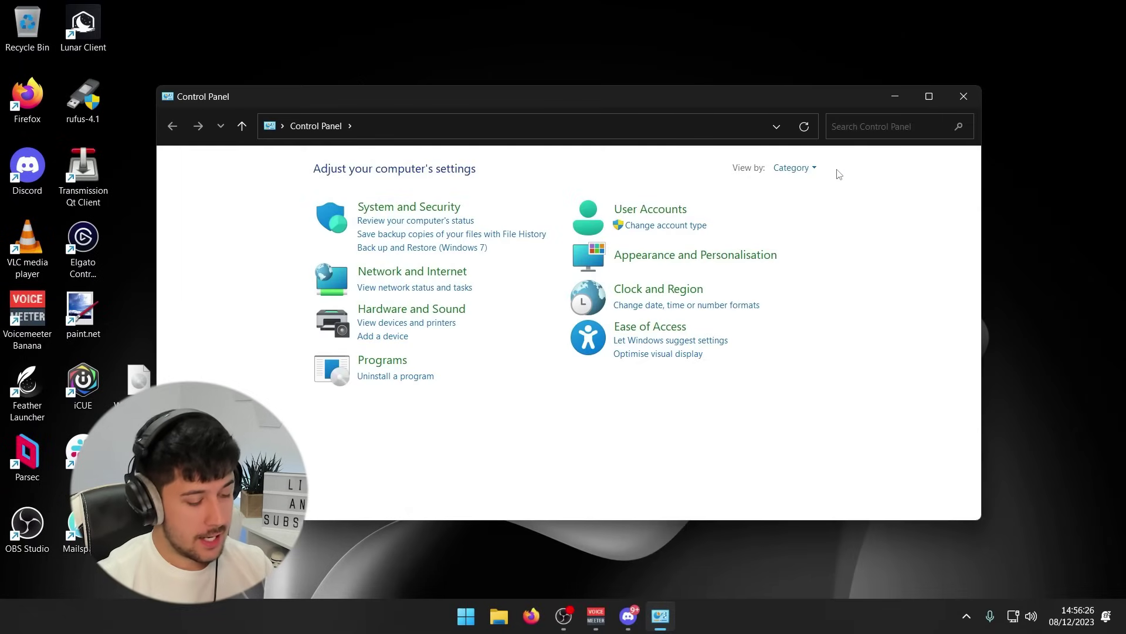
Find Power Options via a 'power' search and show all plans, including Ultimate Performance.
text(power)
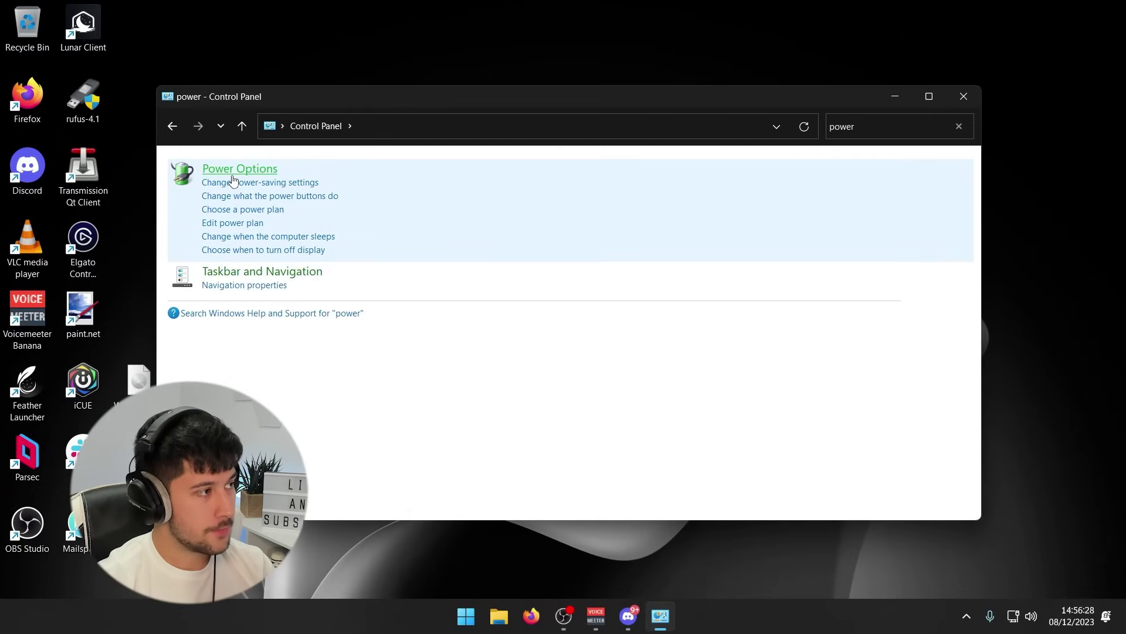
click(233, 178)
click(775, 335)
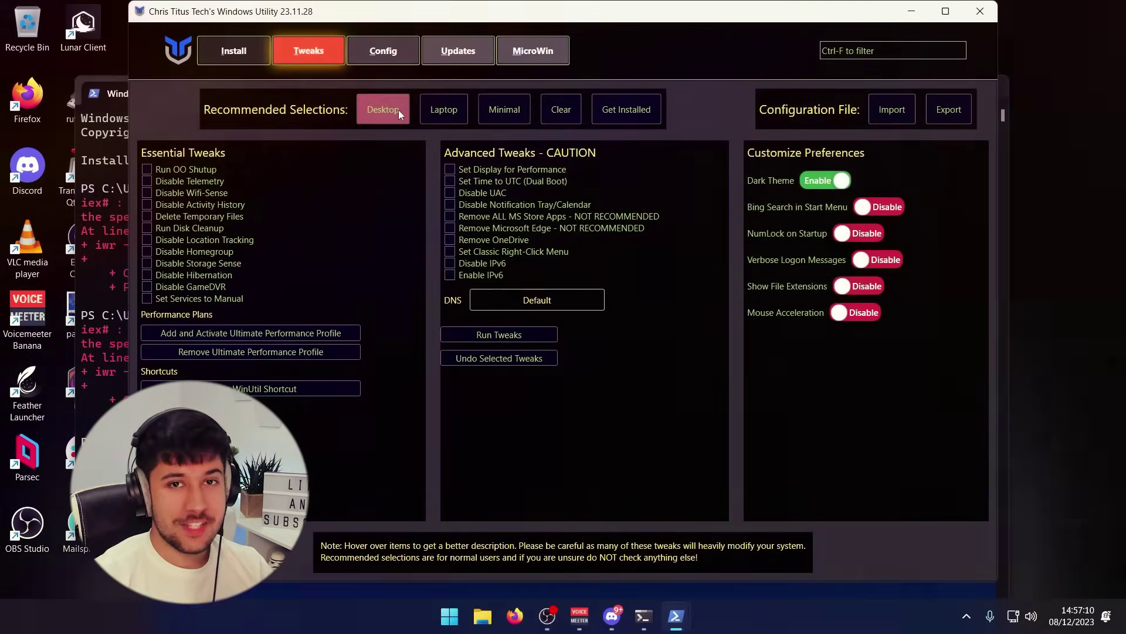
From the Config page, open and close the legacy Control Panel and Network Connections windows.
click(396, 51)
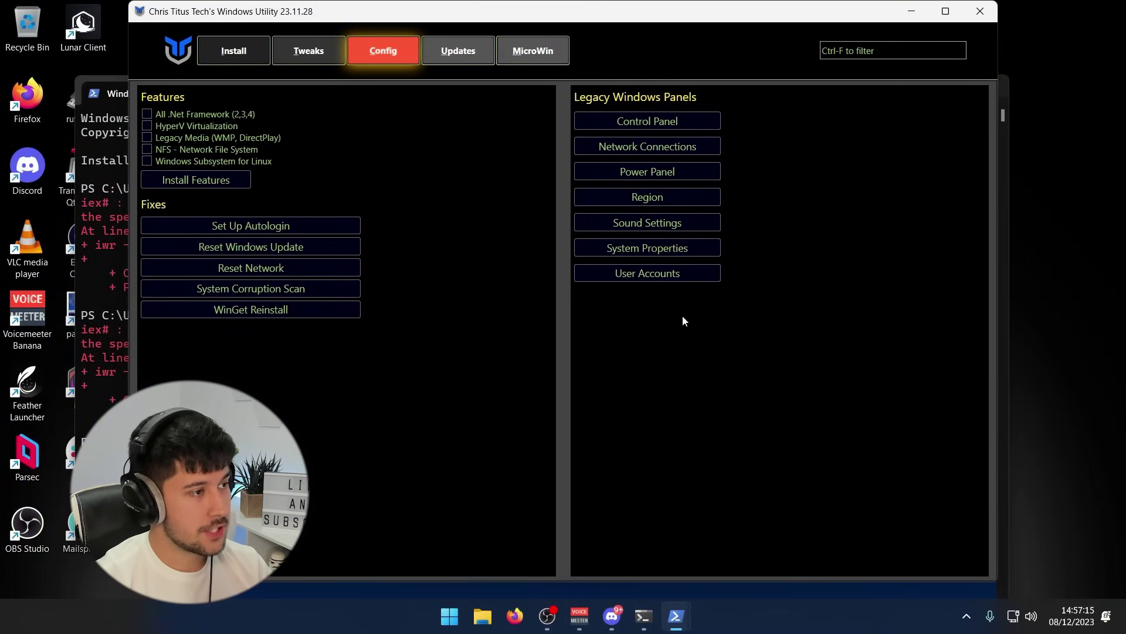
click(683, 125)
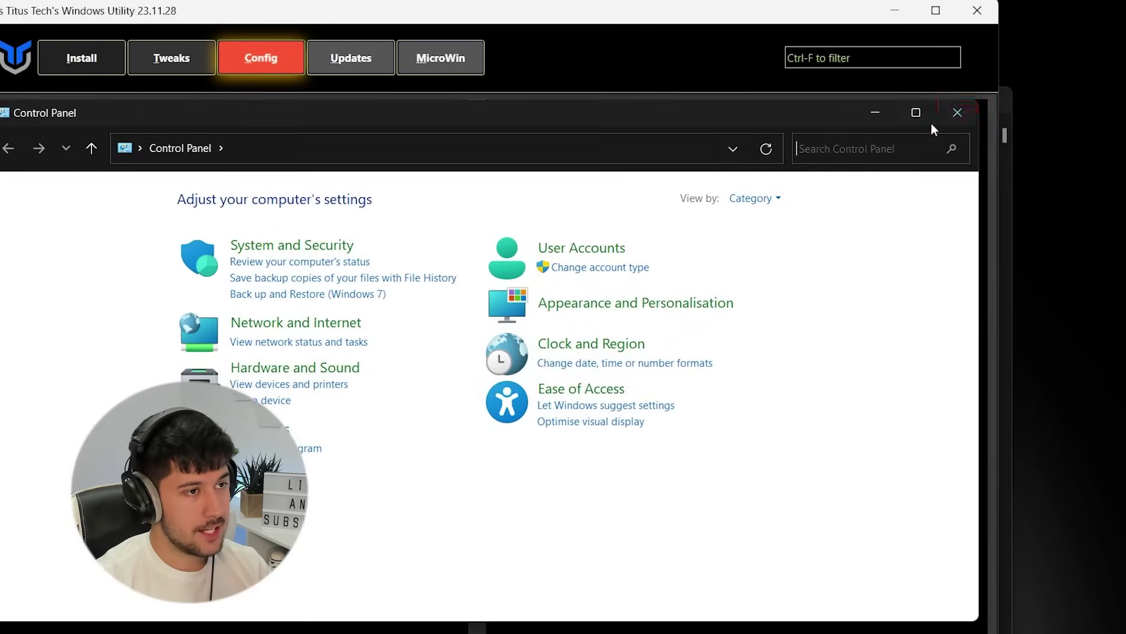
click(945, 117)
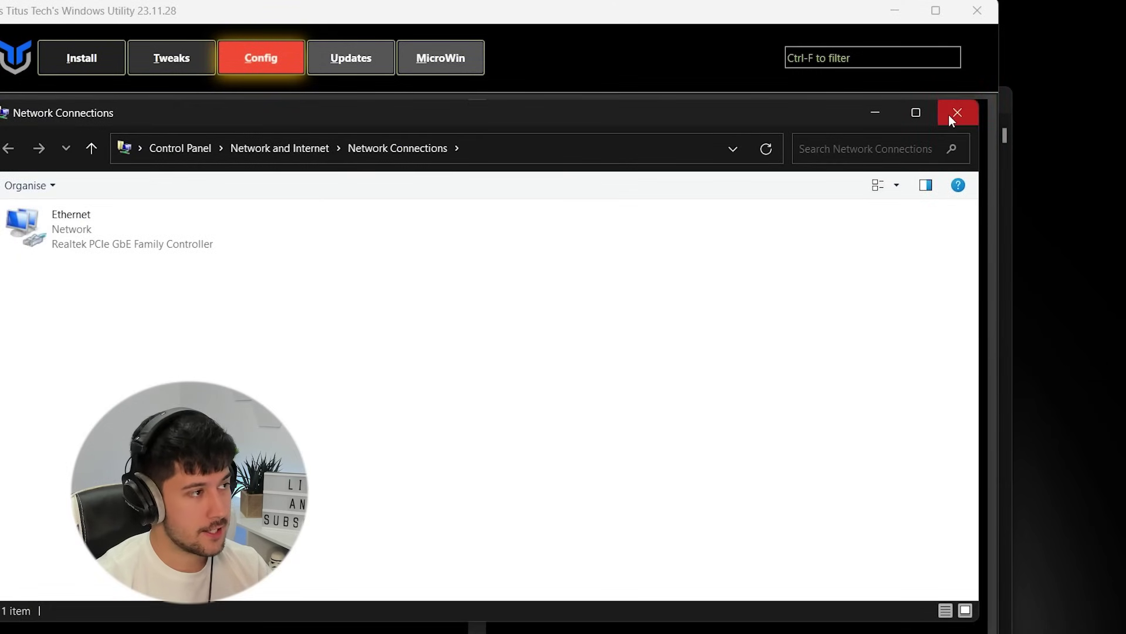
click(948, 114)
Open and close the Power Options and Region settings windows.
click(682, 166)
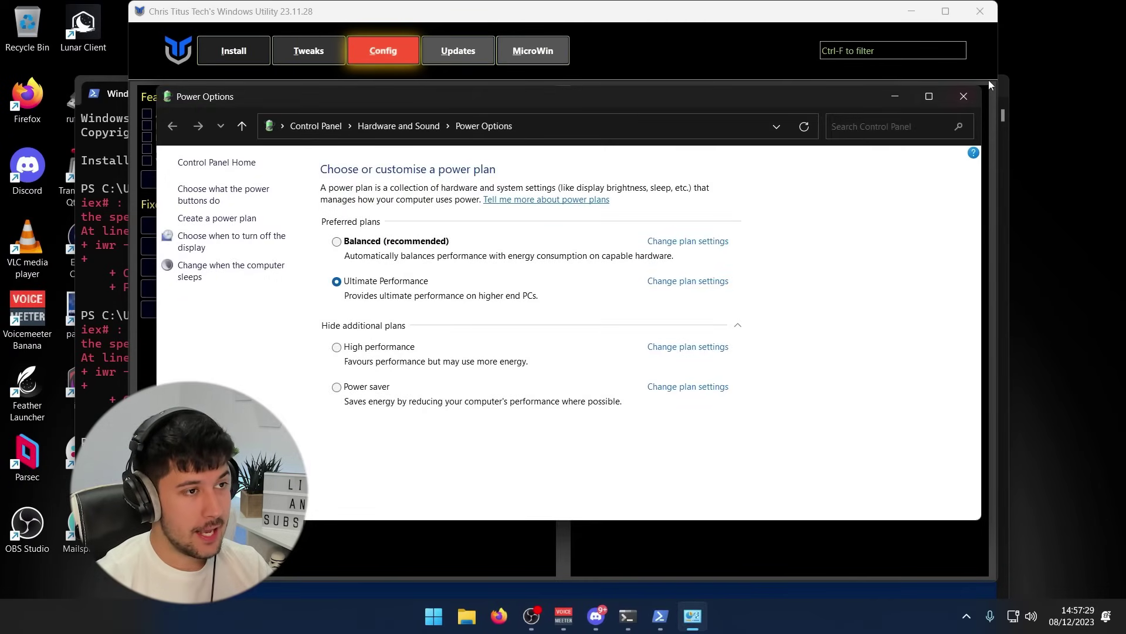
click(963, 96)
click(620, 203)
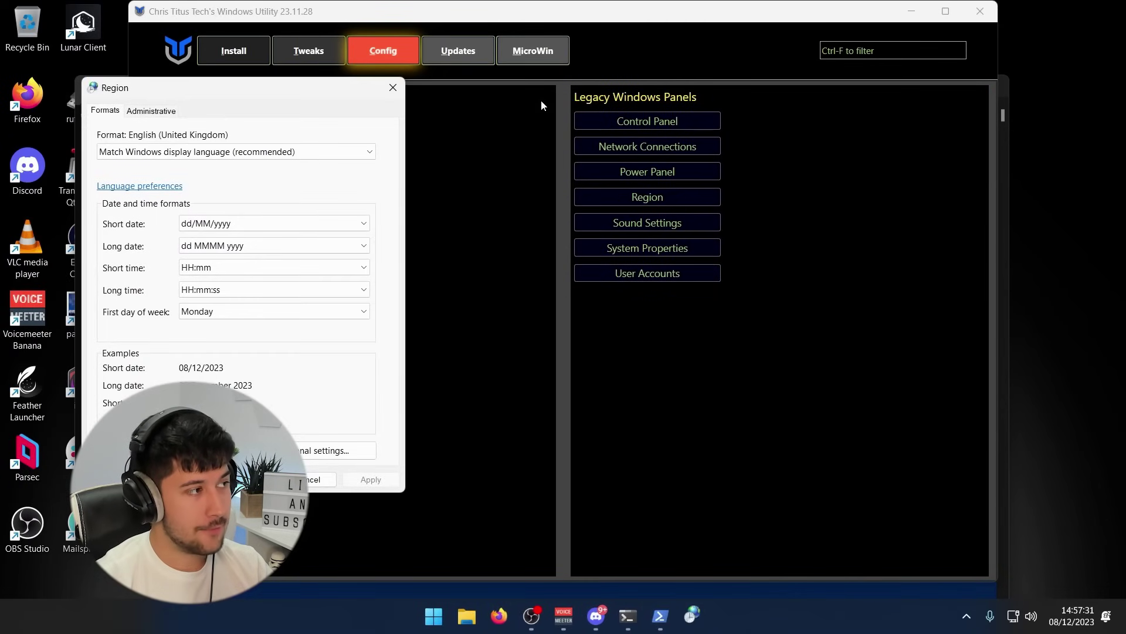
click(393, 87)
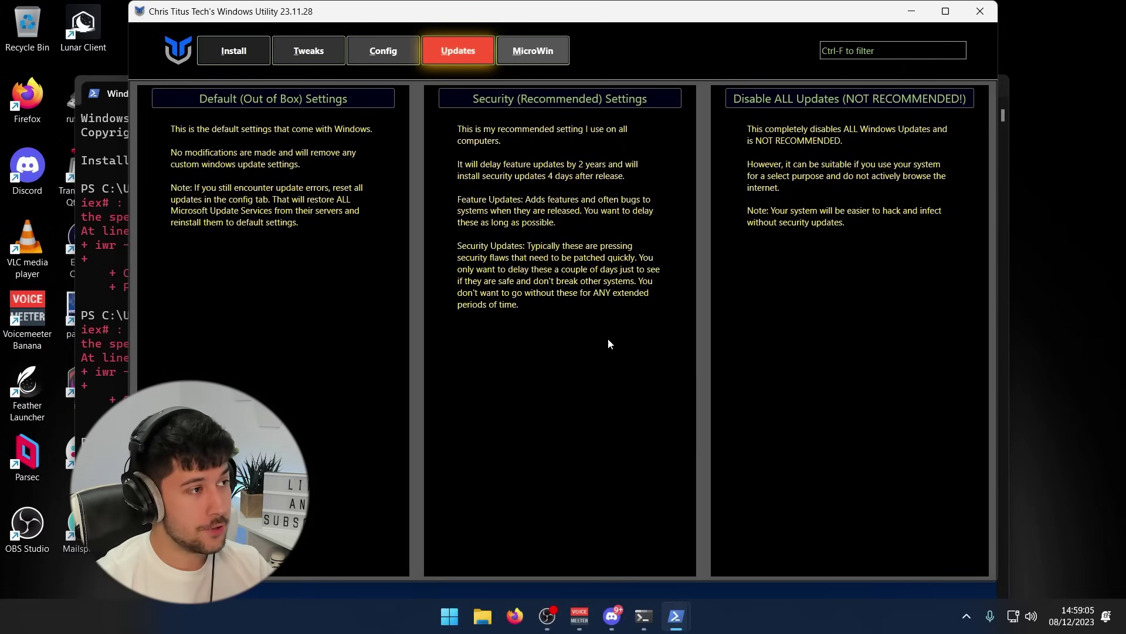
Apply the Security (Recommended) update settings, accept the confirmation, and switch to MicroWin.
click(546, 98)
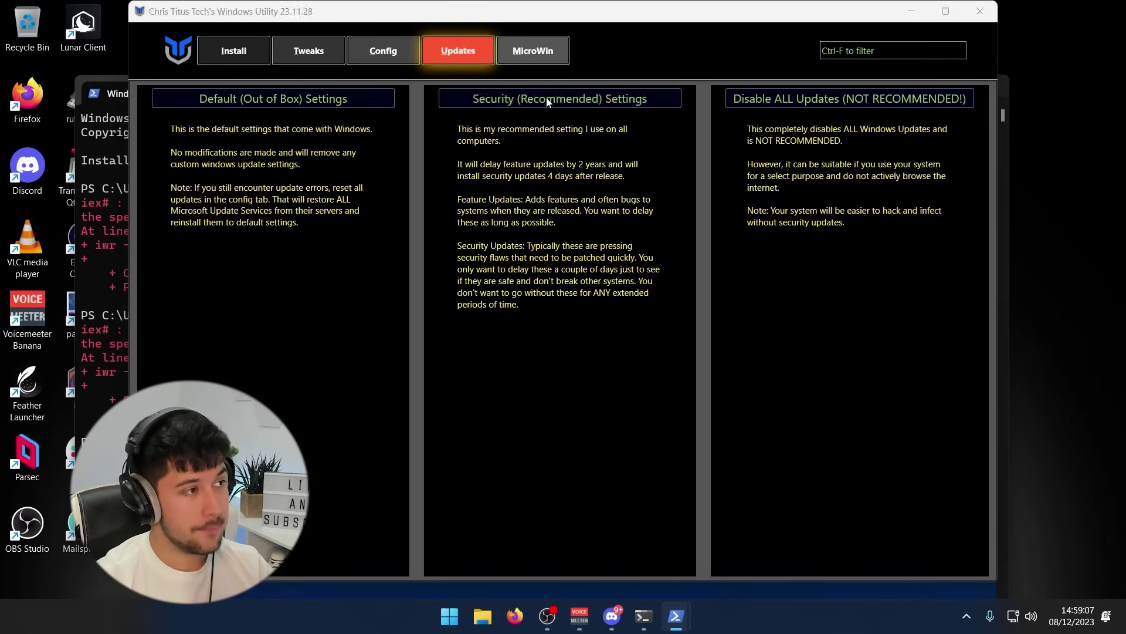
click(634, 367)
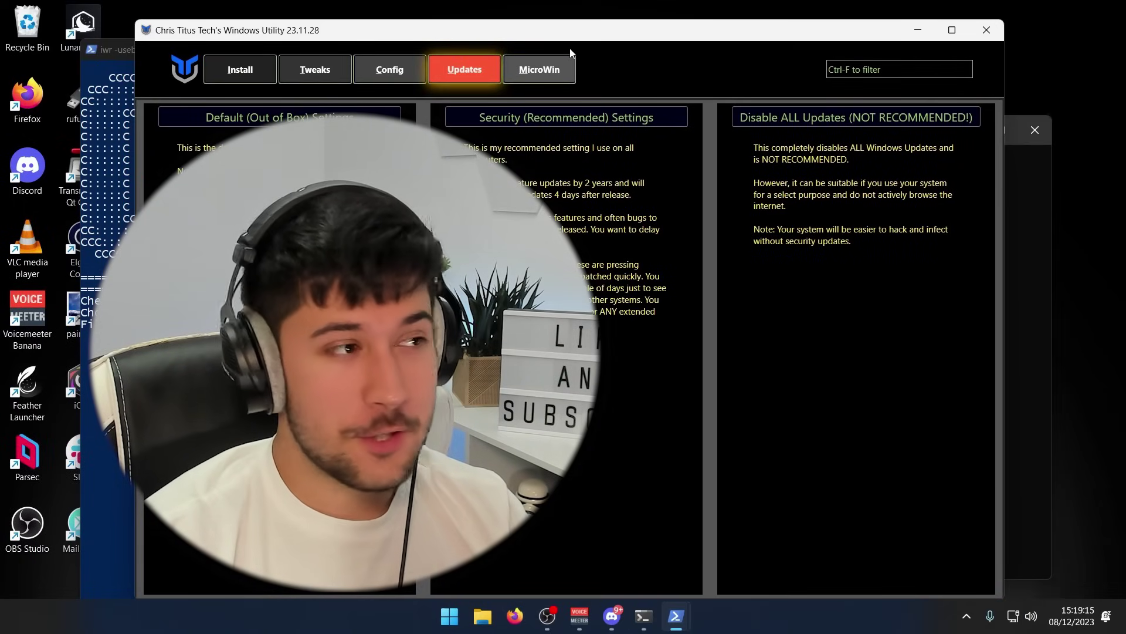
click(544, 69)
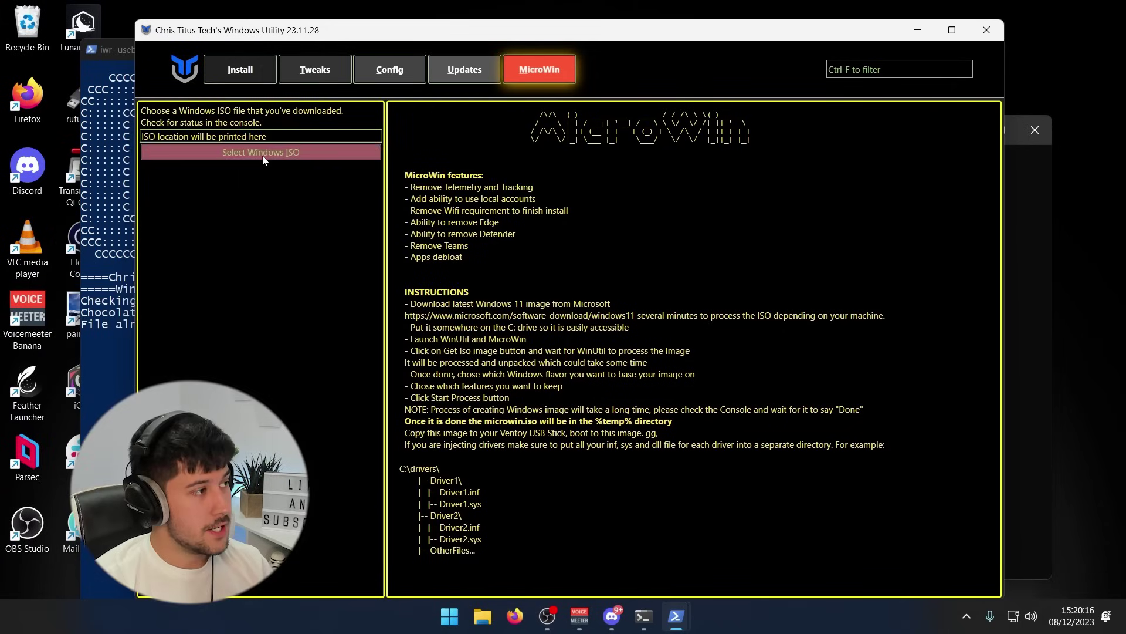
Load Win11_23H2_English_x64 from the Desktop as the MicroWin source ISO.
click(262, 154)
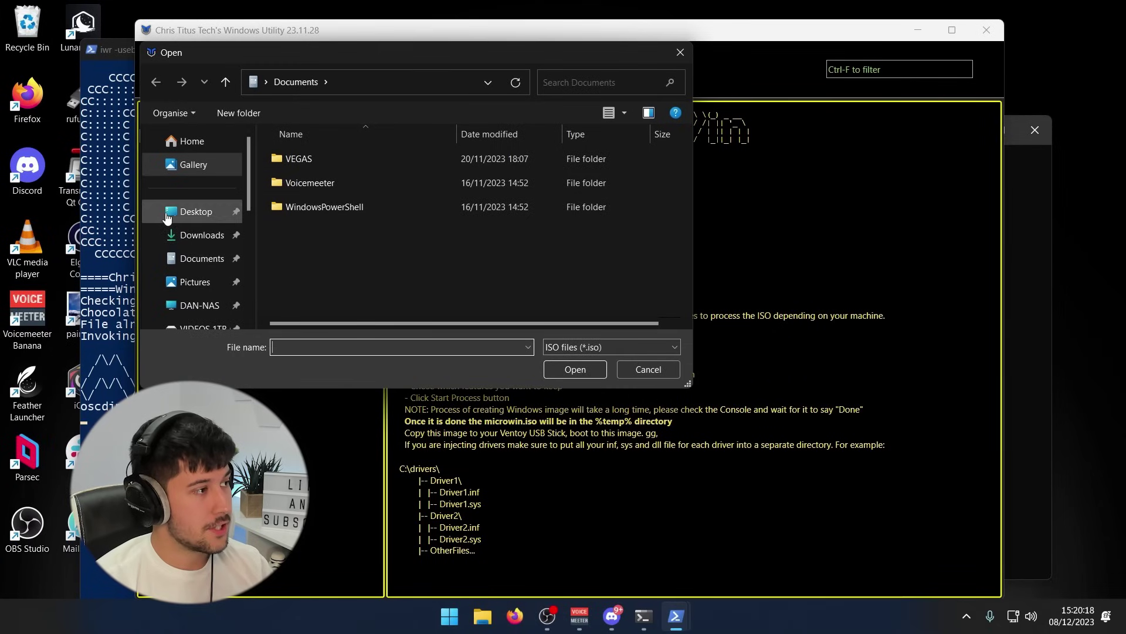
click(195, 211)
click(334, 183)
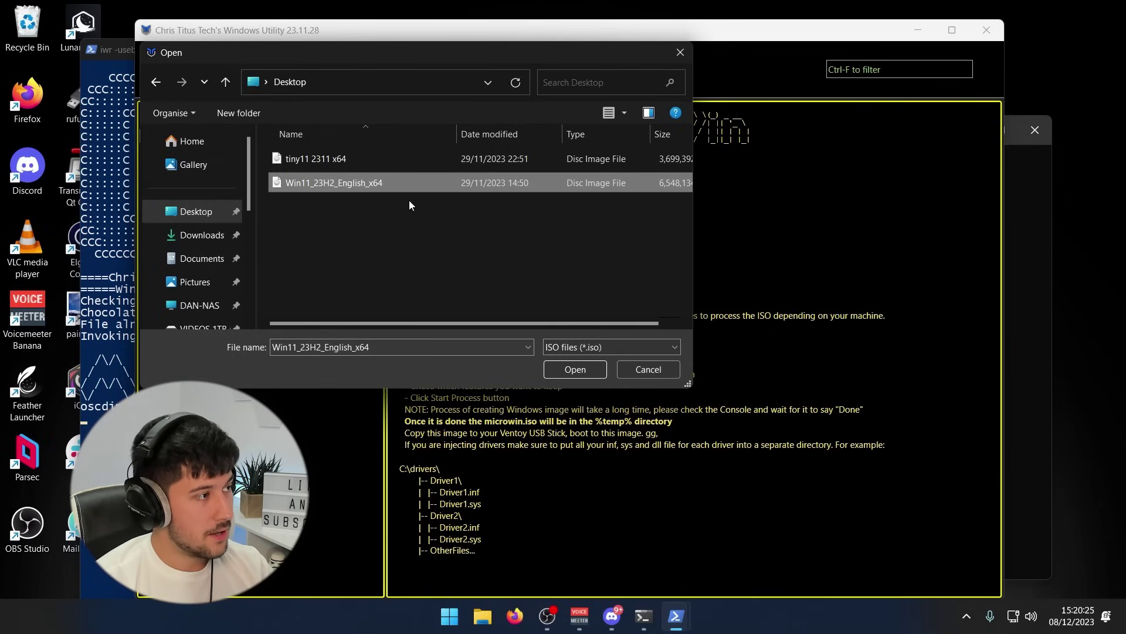
click(568, 369)
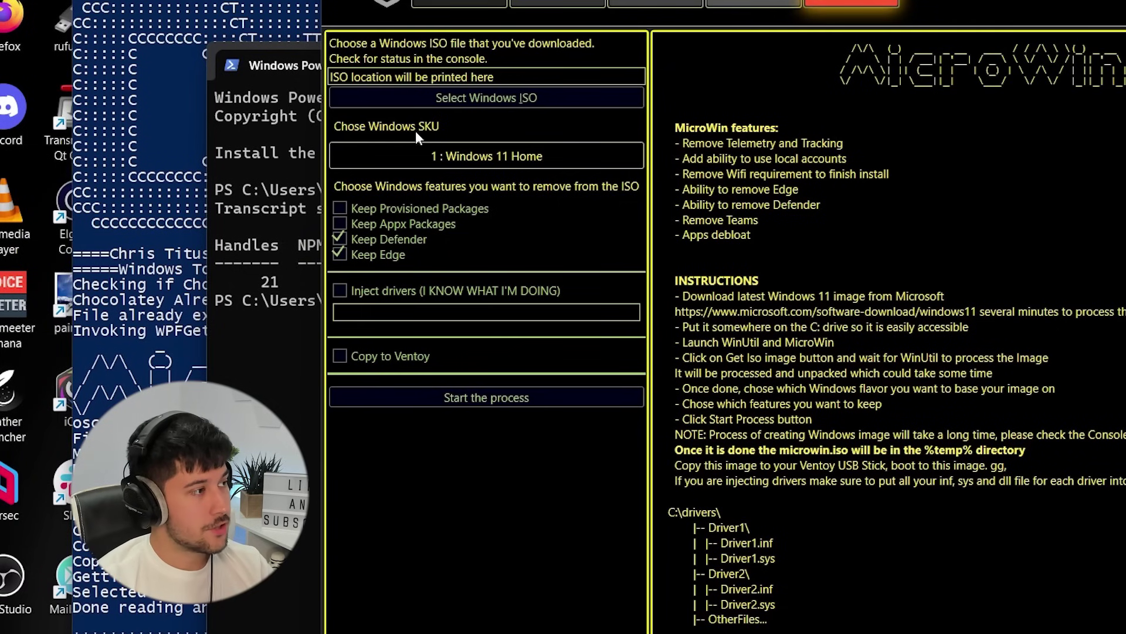
Choose the 6 : Windows 11 Pro edition and untick Keep Edge, leaving Keep Defender on.
click(467, 153)
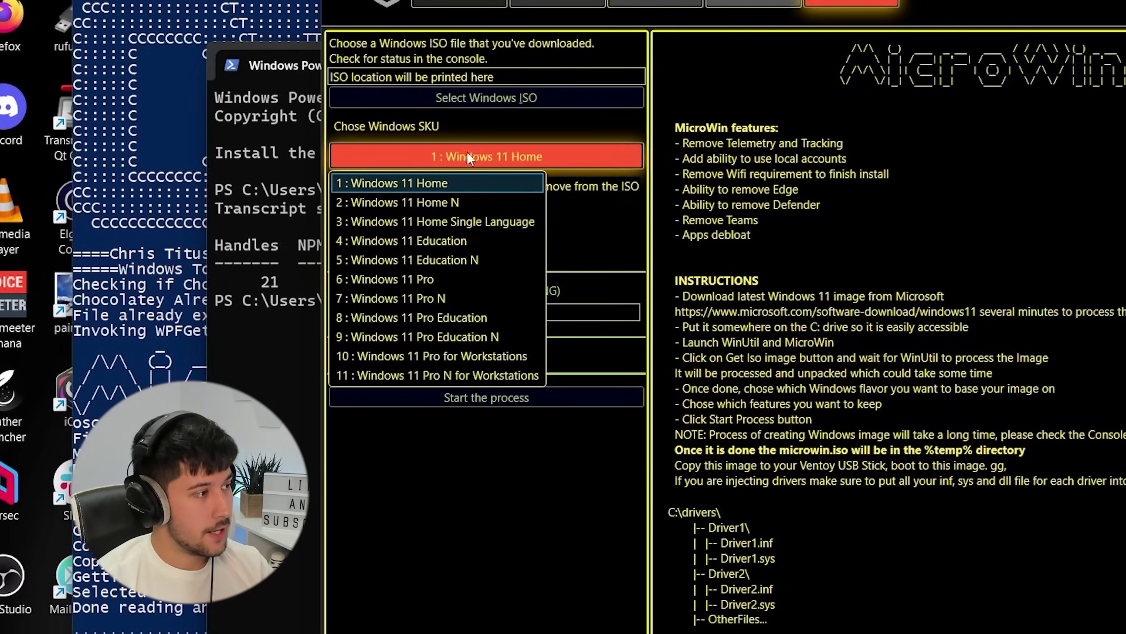
click(388, 278)
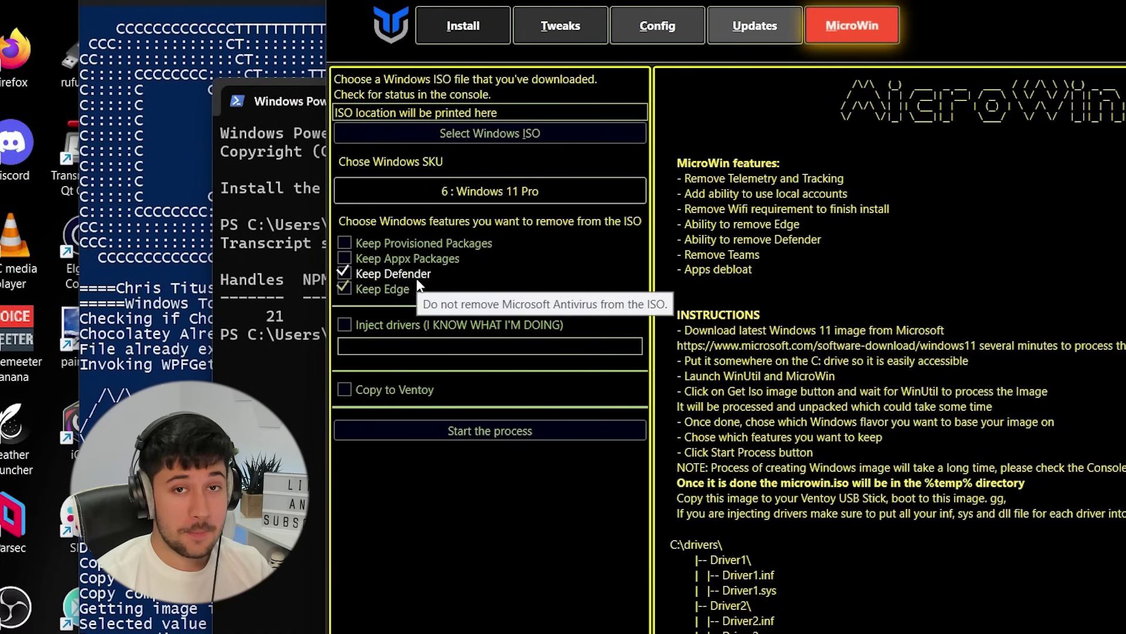
click(344, 287)
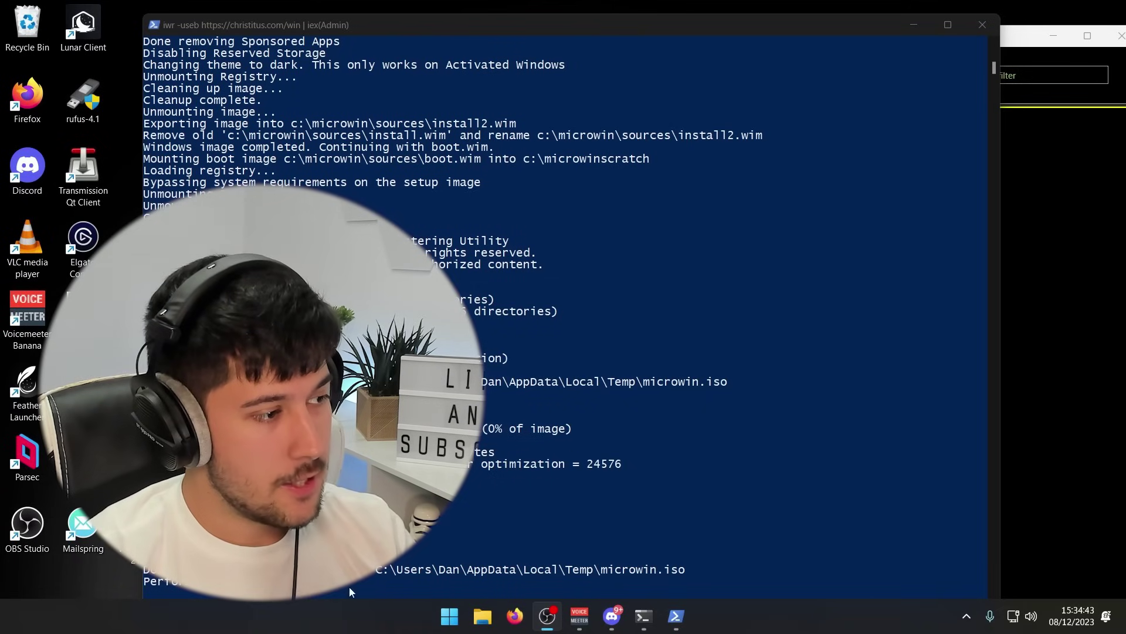
Run appdata, browse into Local > Temp, and select the microwin .iso file.
key(super+r)
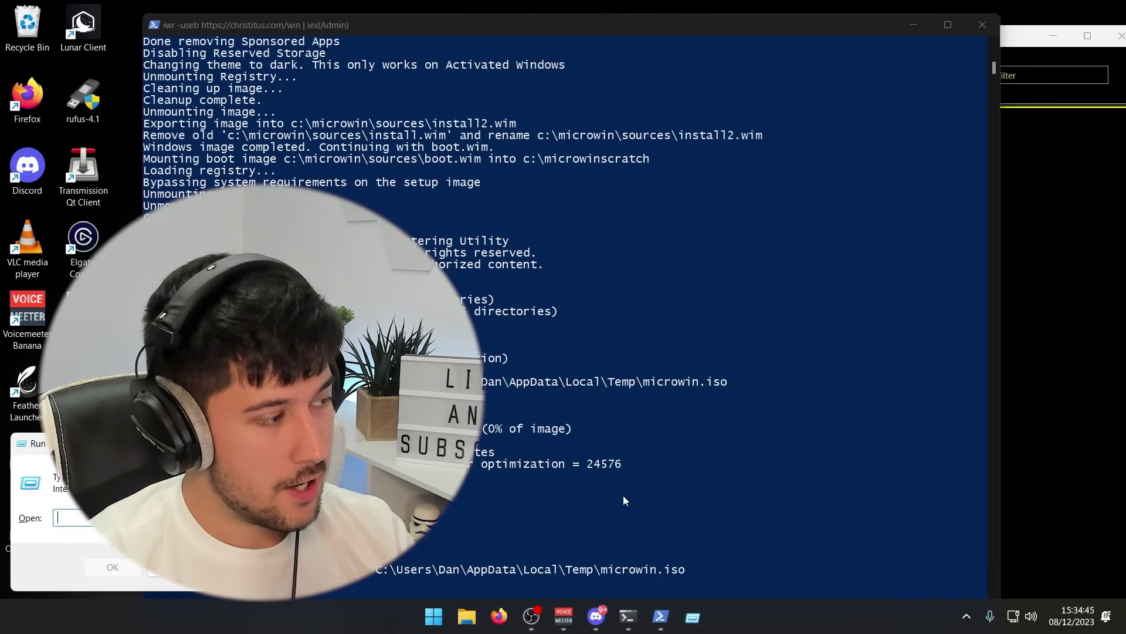
text(appdata)
key(Return)
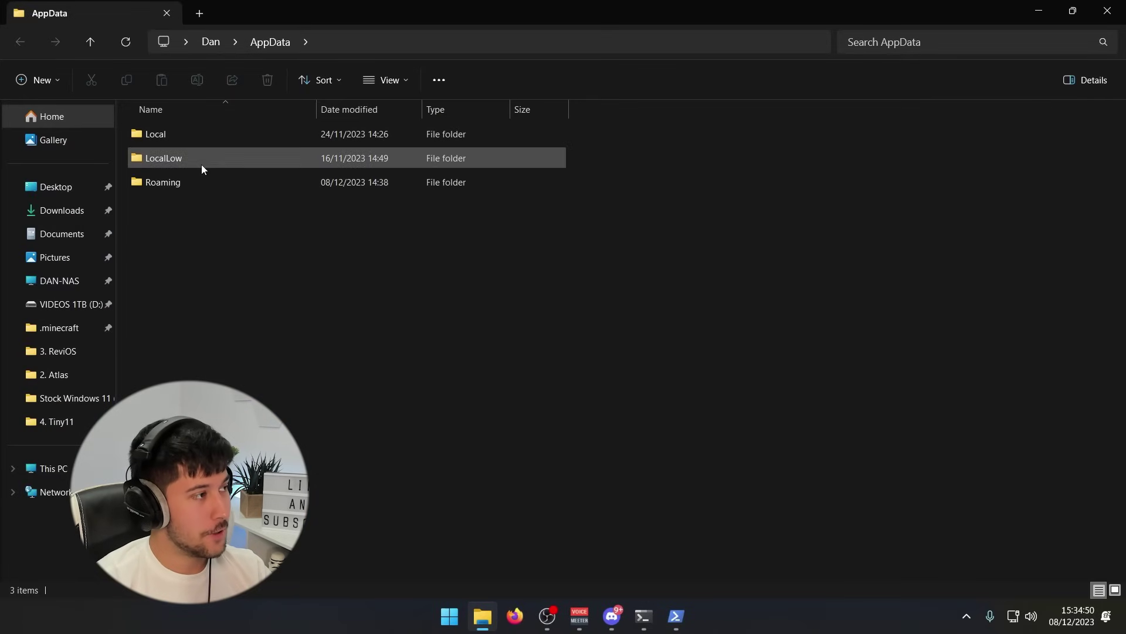
double_click(182, 135)
scroll(239, 339, down, 1)
scroll(240, 339, down, 6)
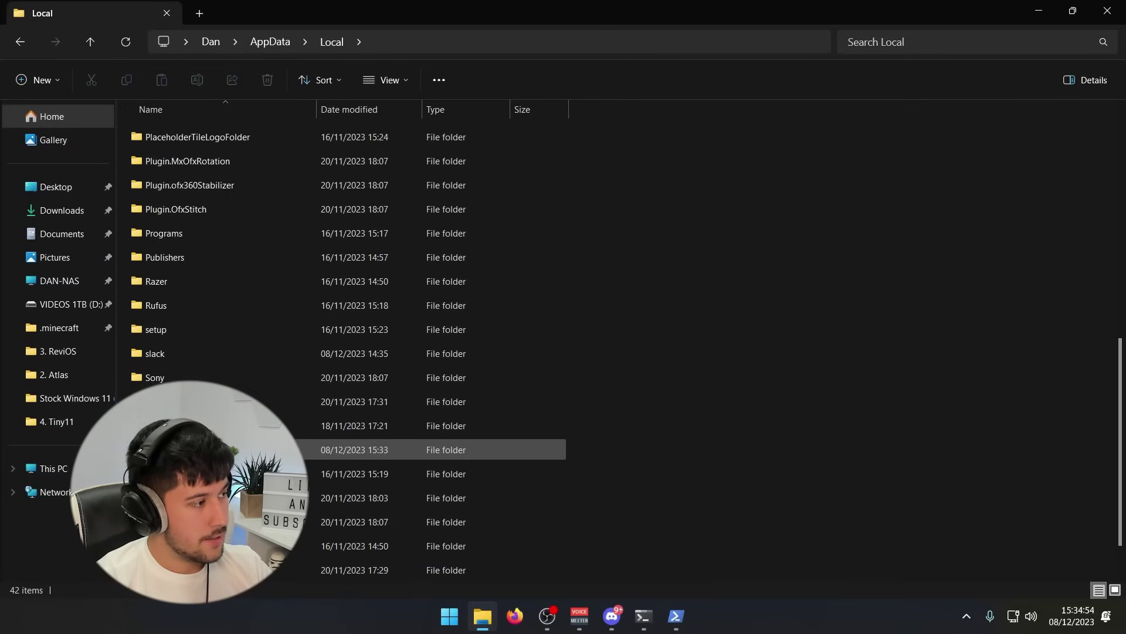
double_click(267, 426)
scroll(266, 364, down, 5)
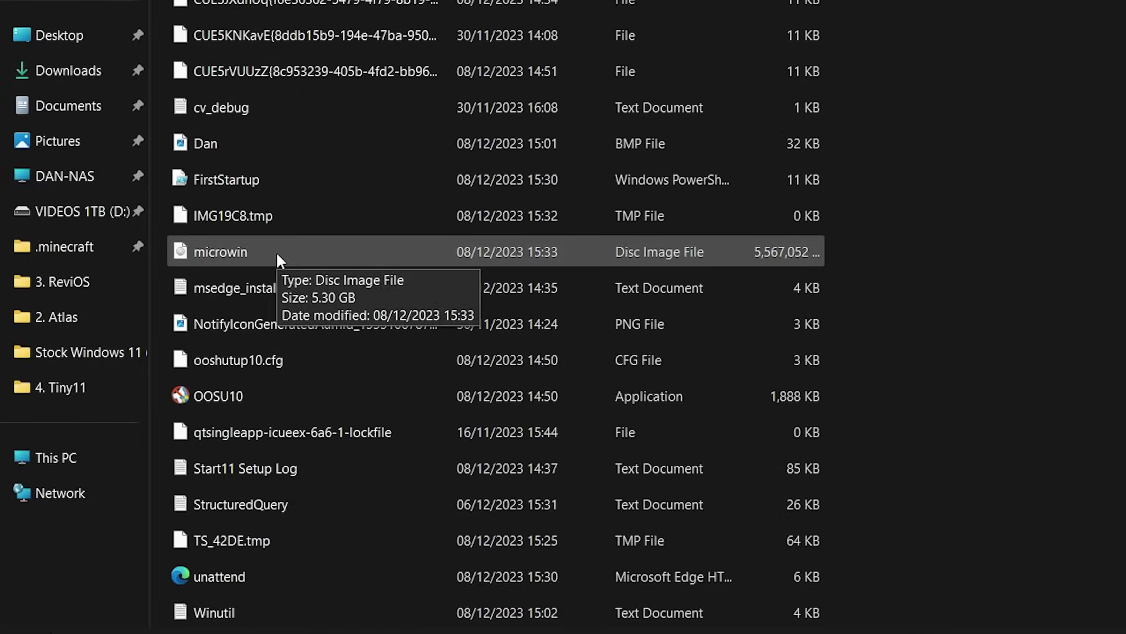
click(248, 251)
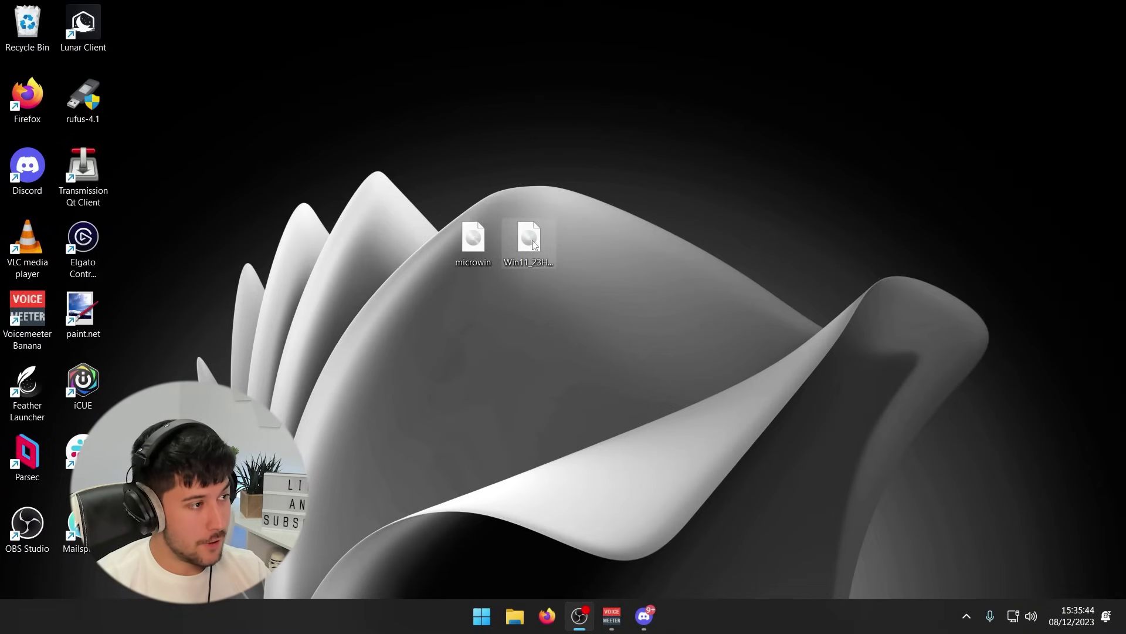
Check the stock Win11 ISO's size in its Properties (6.24 GB).
right_click(529, 260)
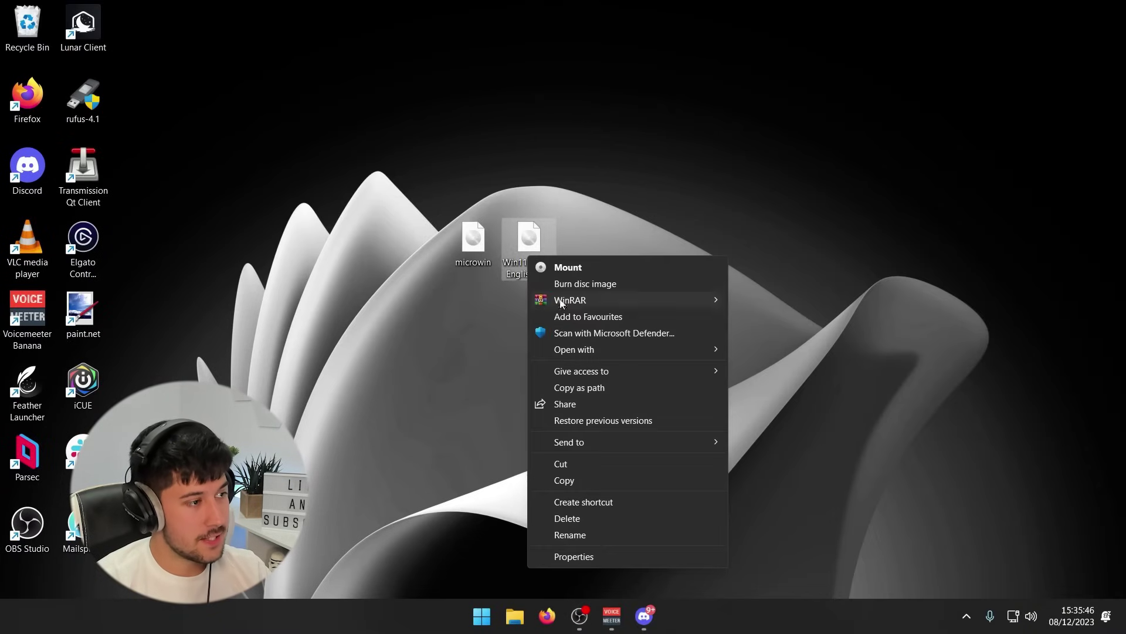
click(572, 555)
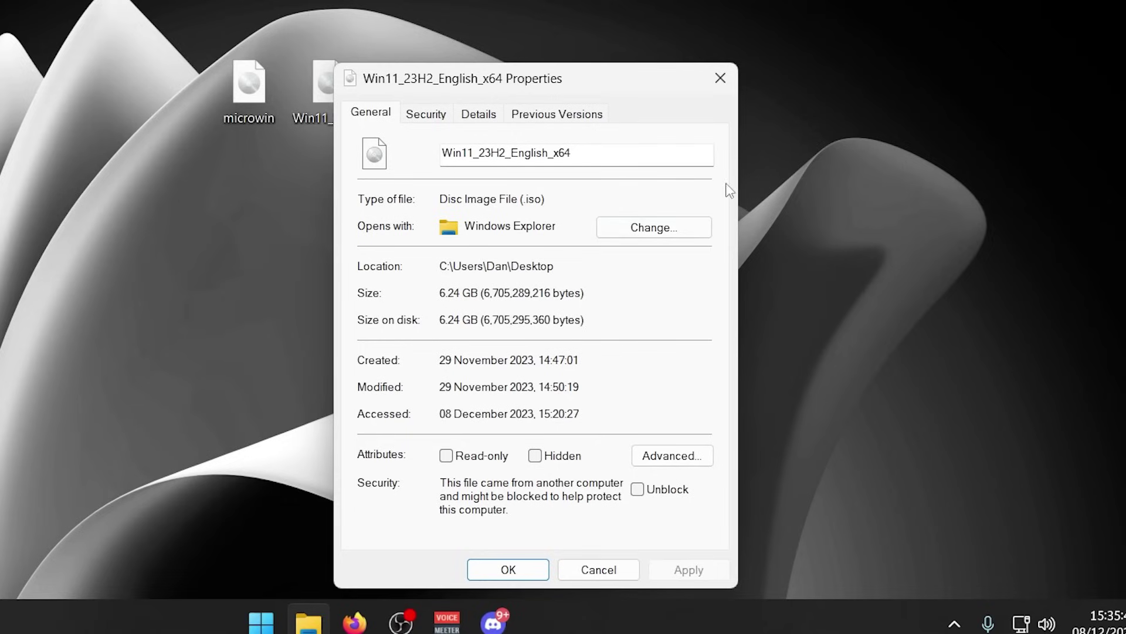
click(725, 90)
Check the microwin image's size (5.30 GB) and move its icon further right.
right_click(262, 96)
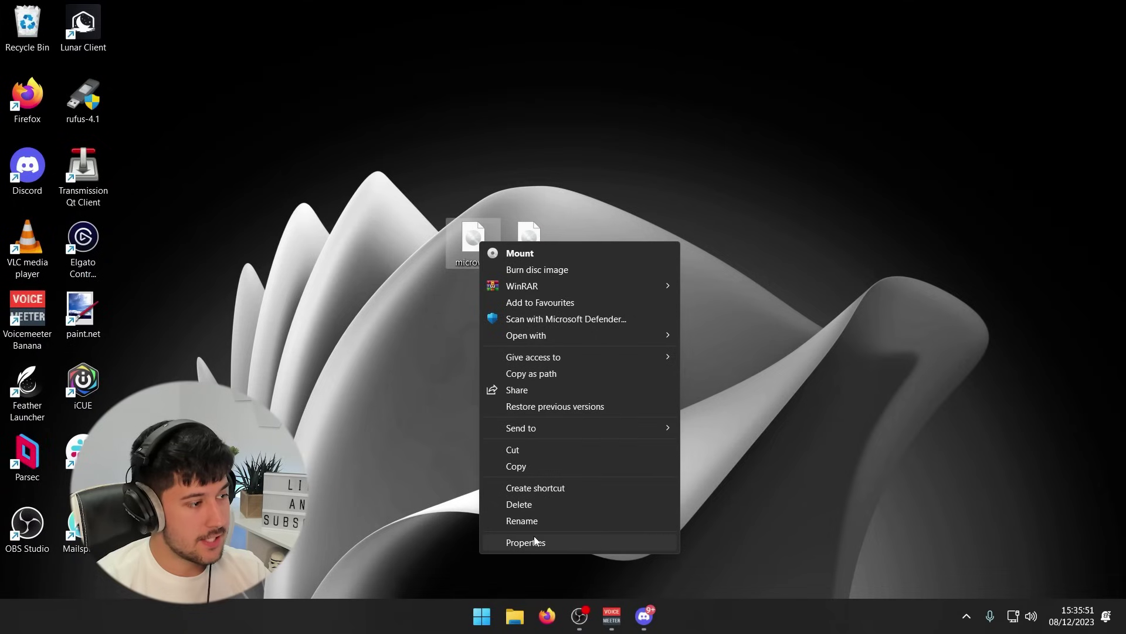
click(316, 501)
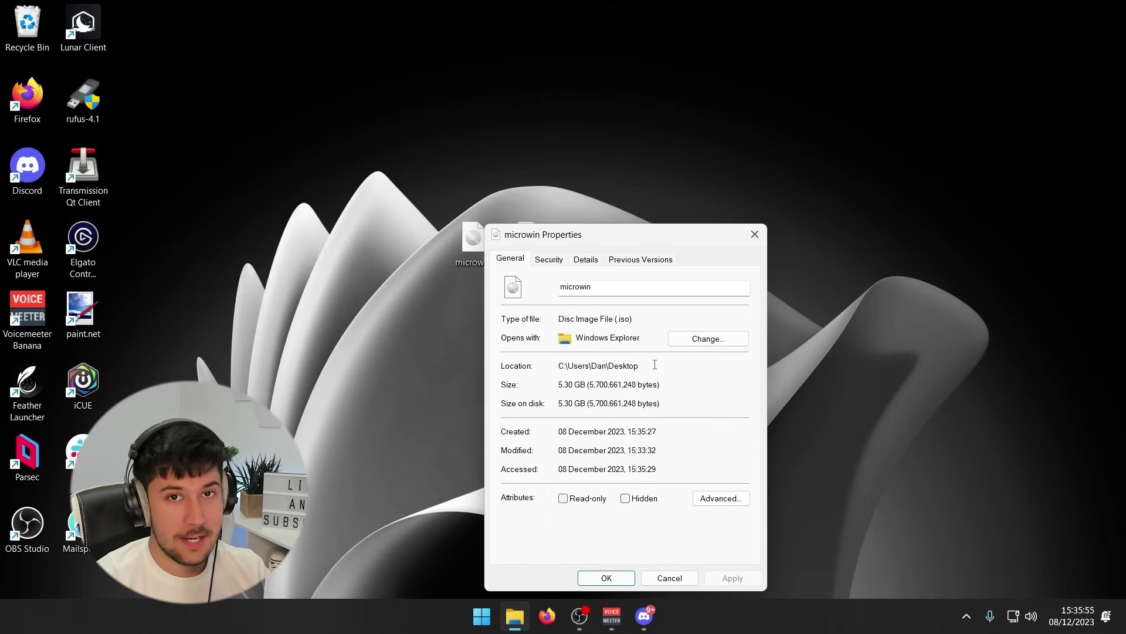
click(755, 234)
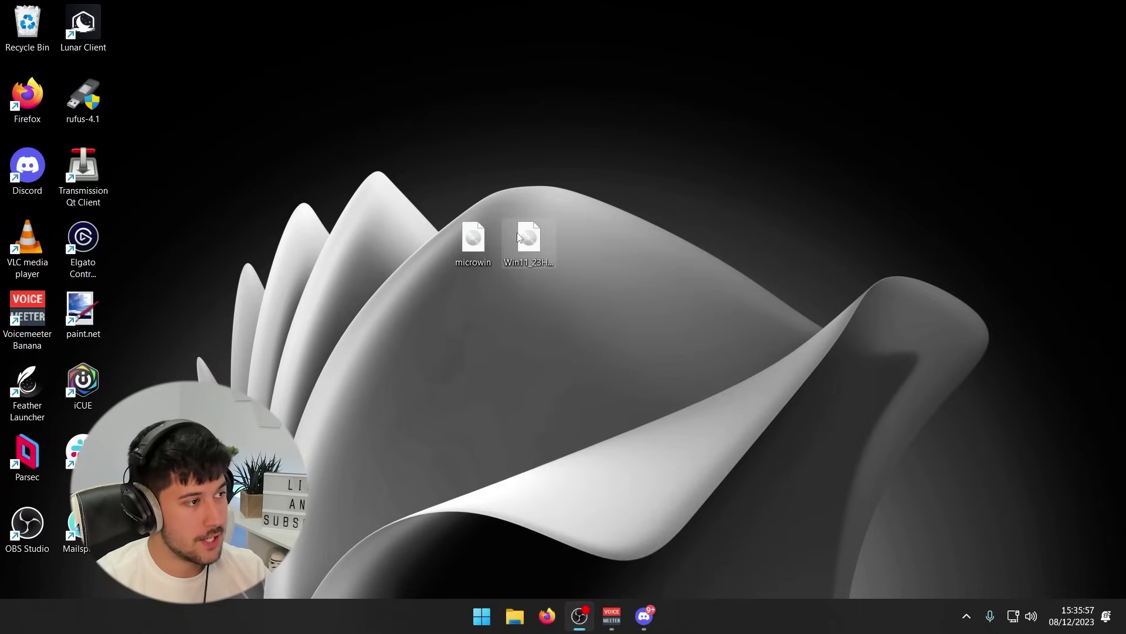
drag(469, 243, 749, 243)
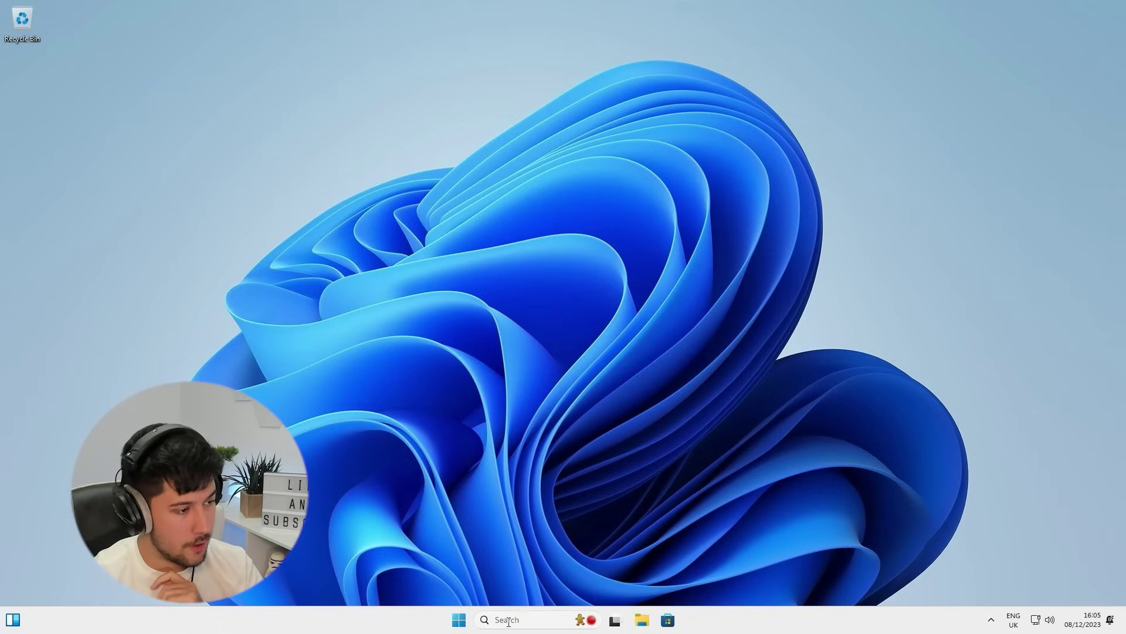
Browse the full All apps list in the Start menu.
click(458, 620)
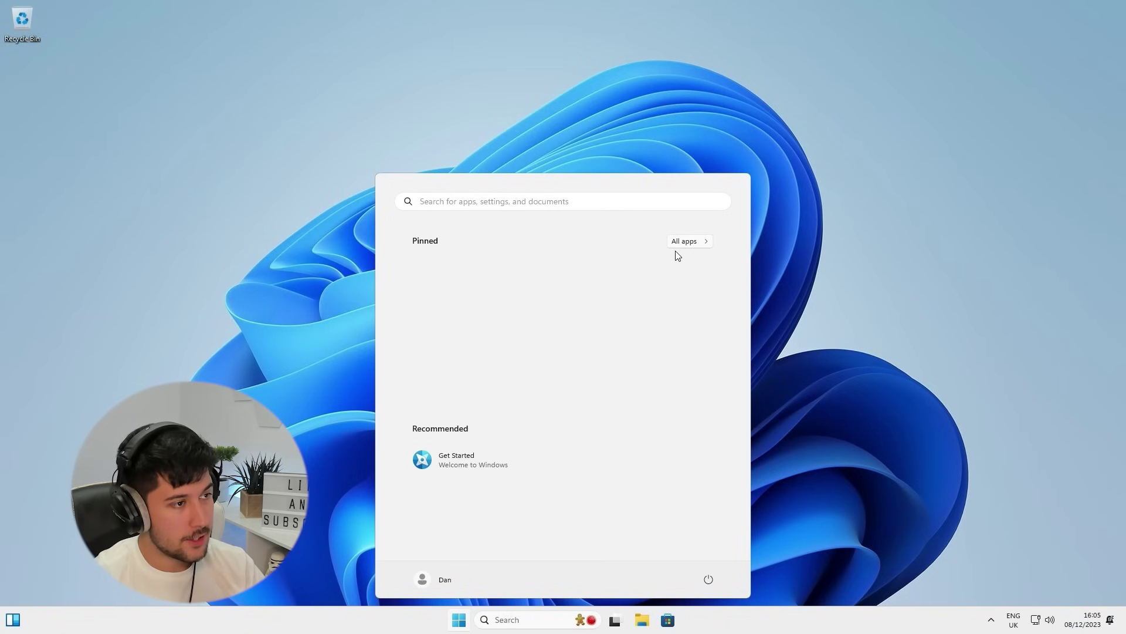
click(683, 241)
scroll(552, 352, down, 5)
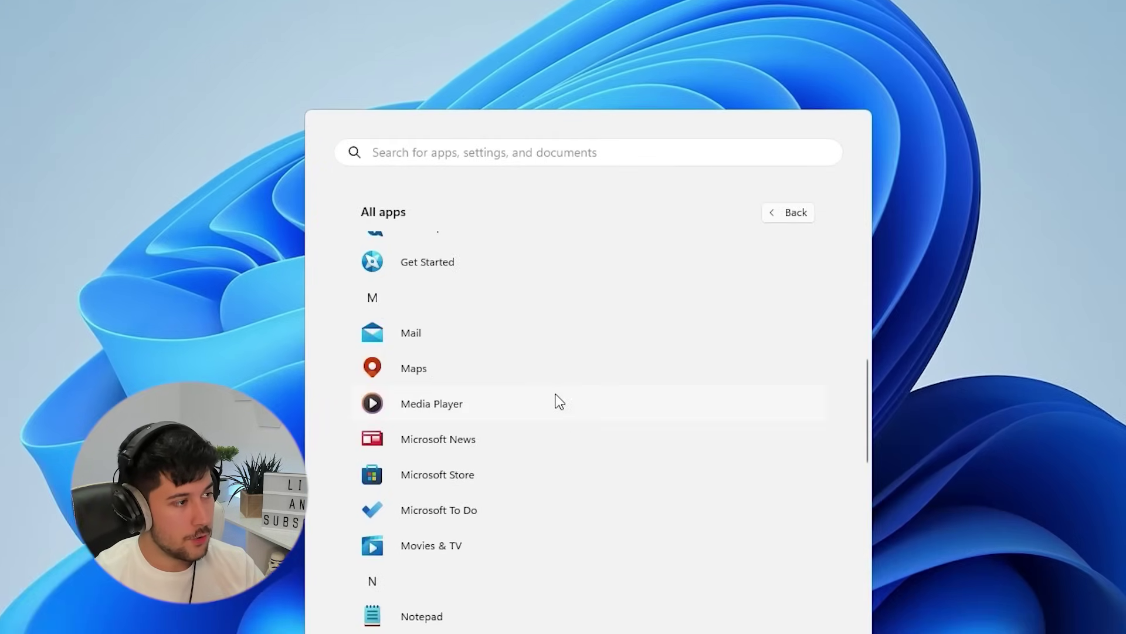
scroll(557, 402, down, 10)
scroll(531, 448, up, 6)
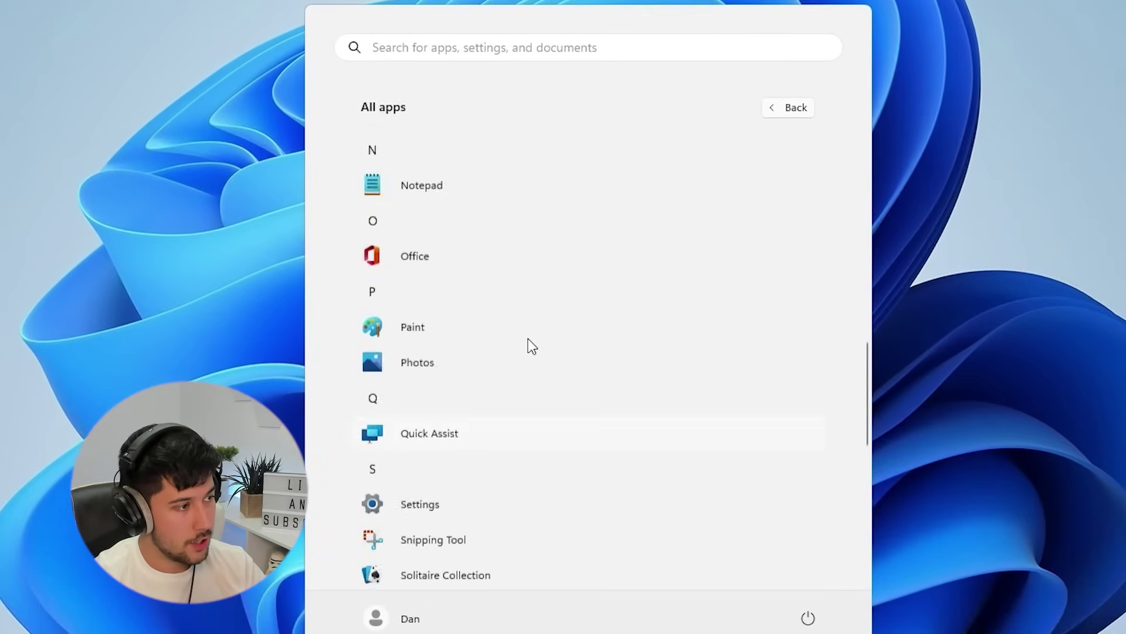
scroll(528, 341, up, 5)
scroll(525, 343, down, 4)
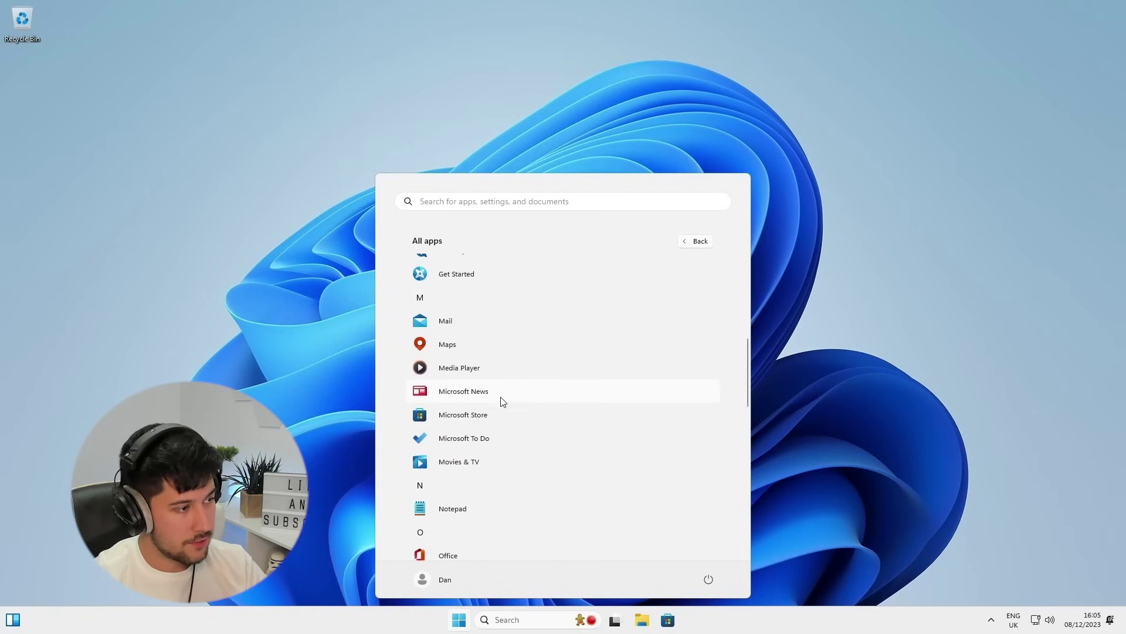
scroll(503, 402, up, 5)
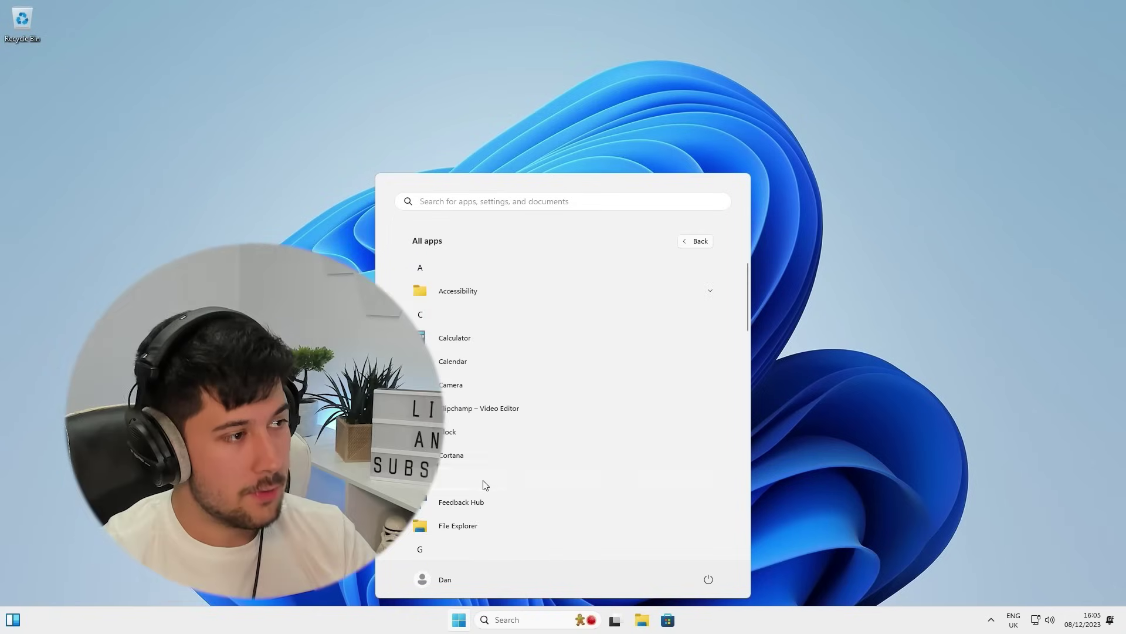
Uninstall Clipchamp, then open and dismiss the taskbar search flyout.
right_click(501, 406)
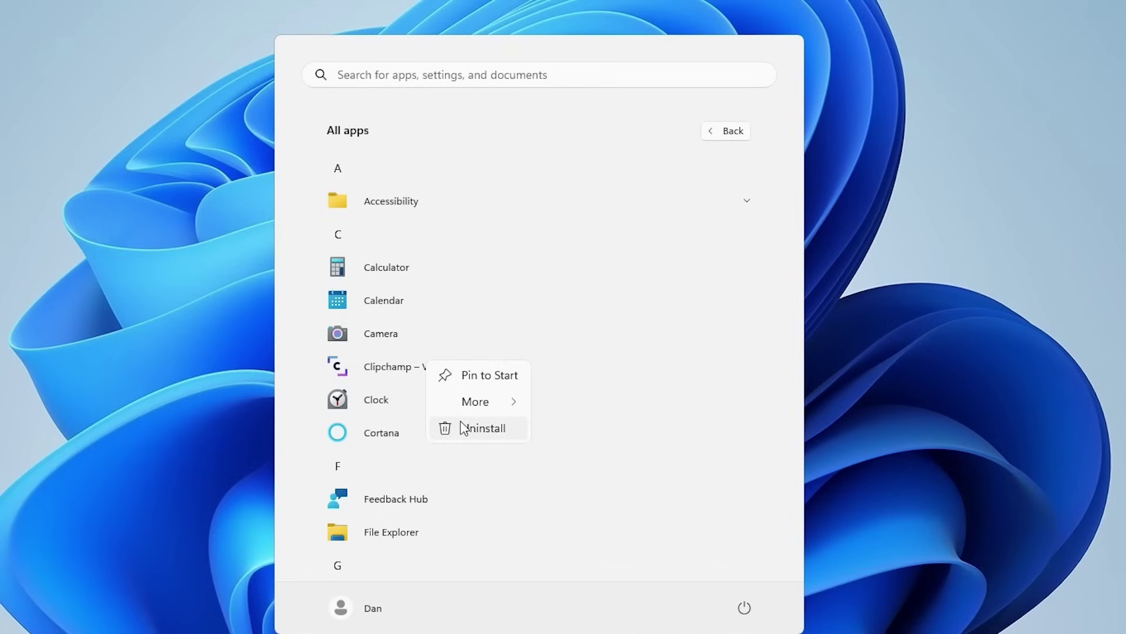
click(464, 427)
click(656, 316)
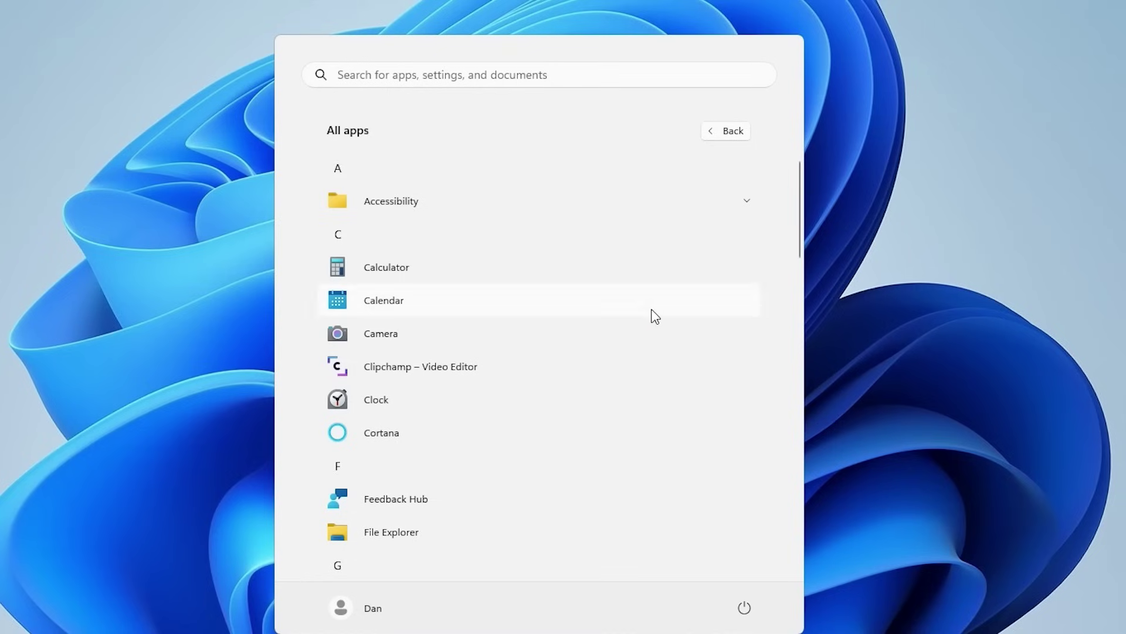
click(558, 618)
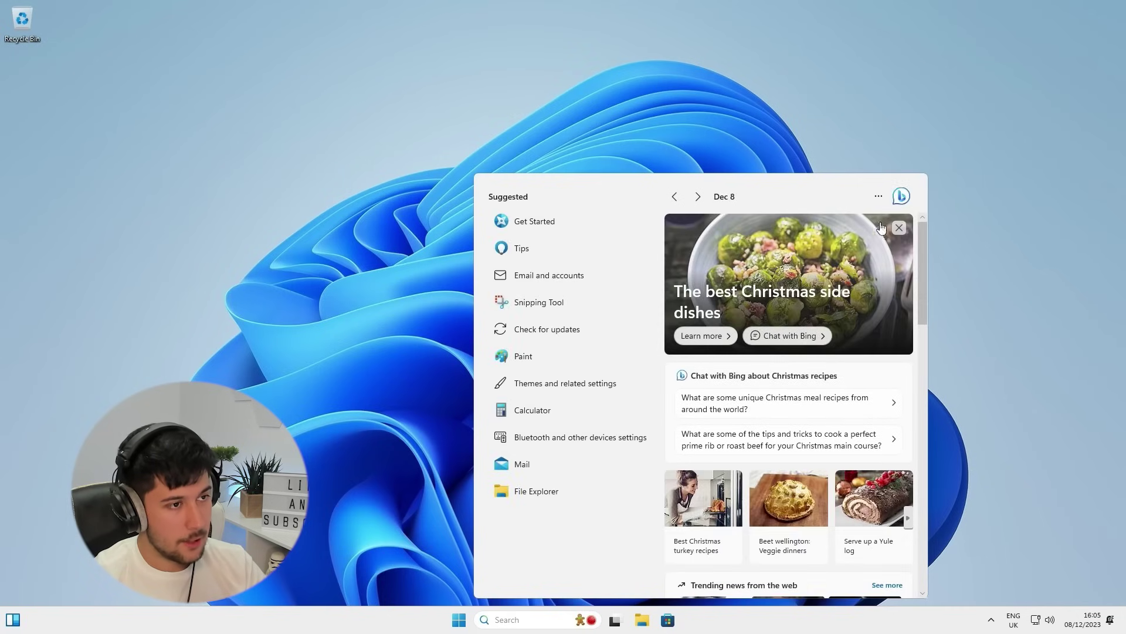
click(775, 627)
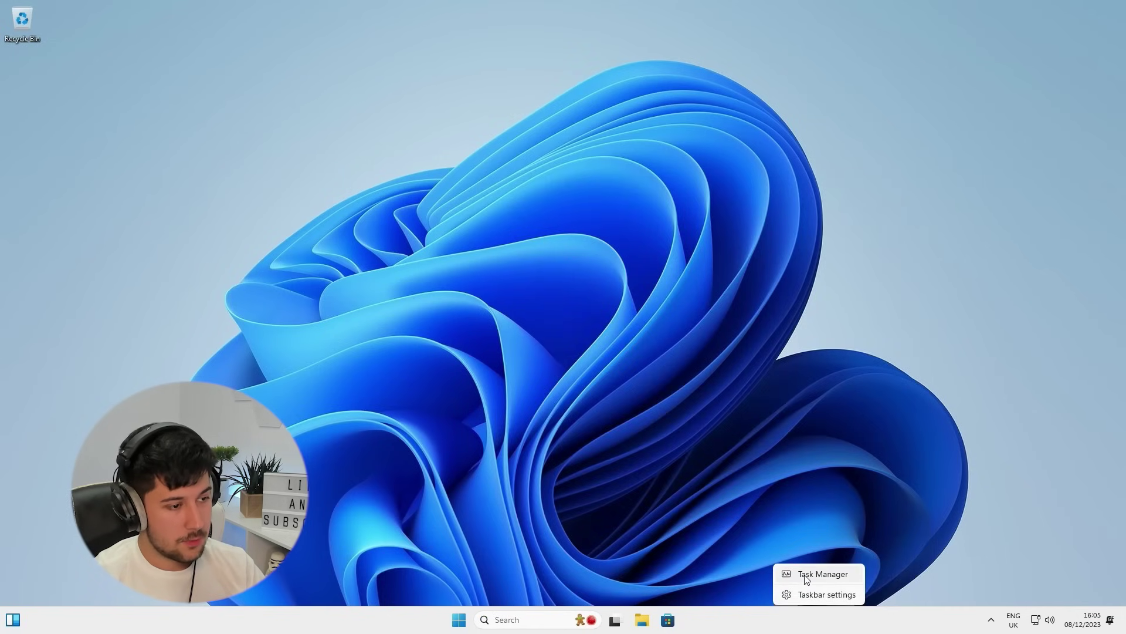
Check idle load in Task Manager (131 processes, 27% memory), then browse All apps.
key(ctrl+shift+Escape)
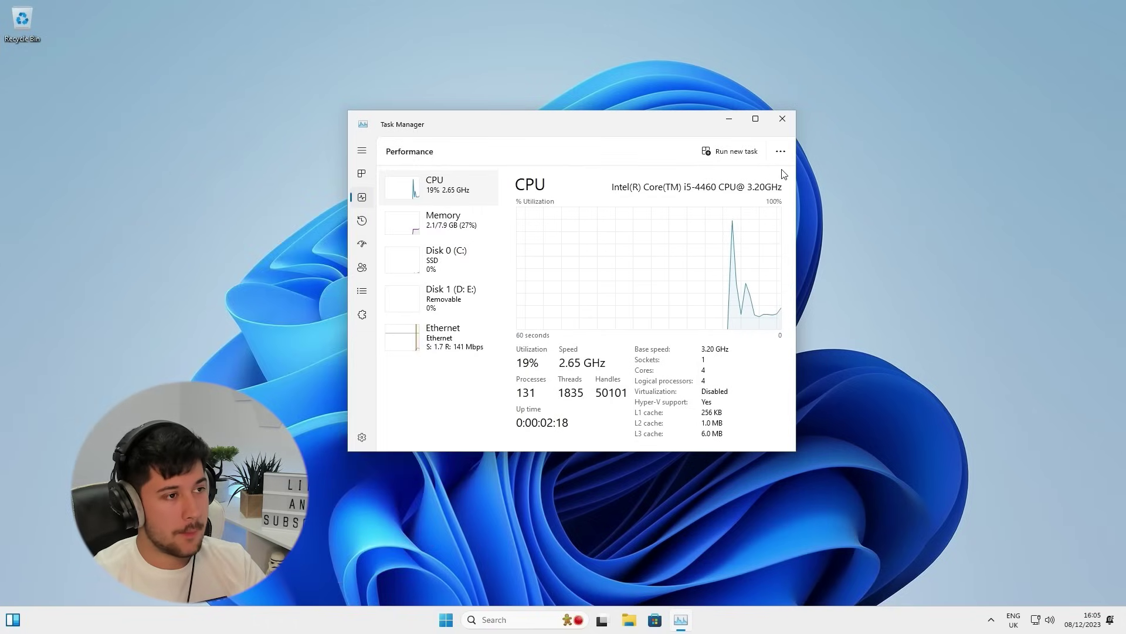
click(782, 118)
click(458, 619)
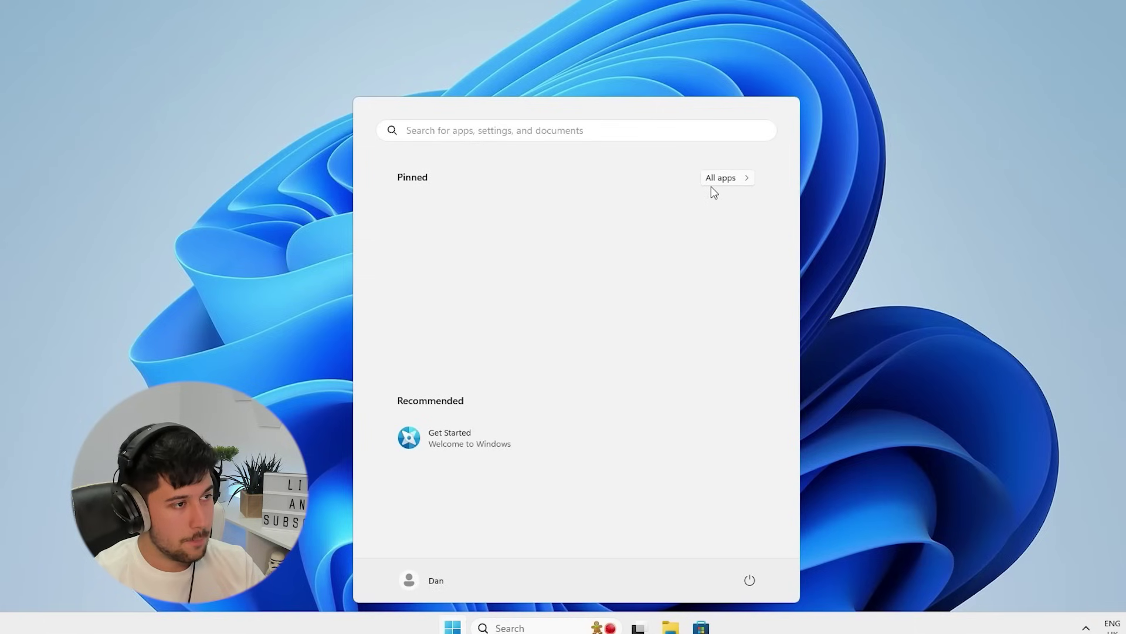
click(711, 183)
scroll(573, 342, down, 10)
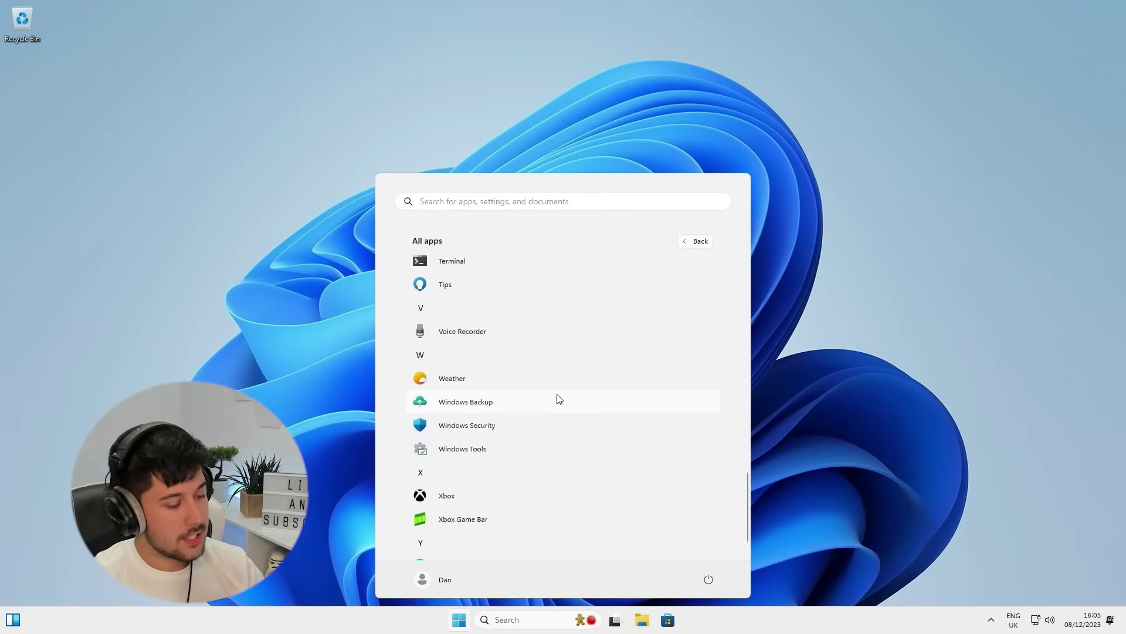
scroll(541, 402, down, 1)
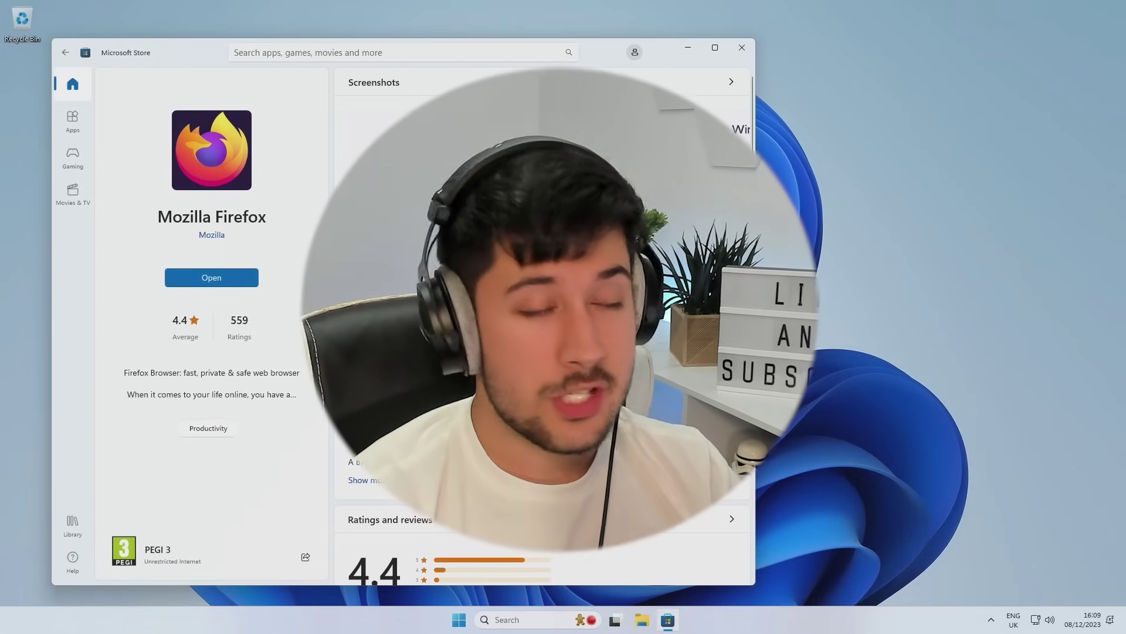
Launch Firefox from the Store, close the privacy tab, and search for 'ctt tool'.
click(249, 283)
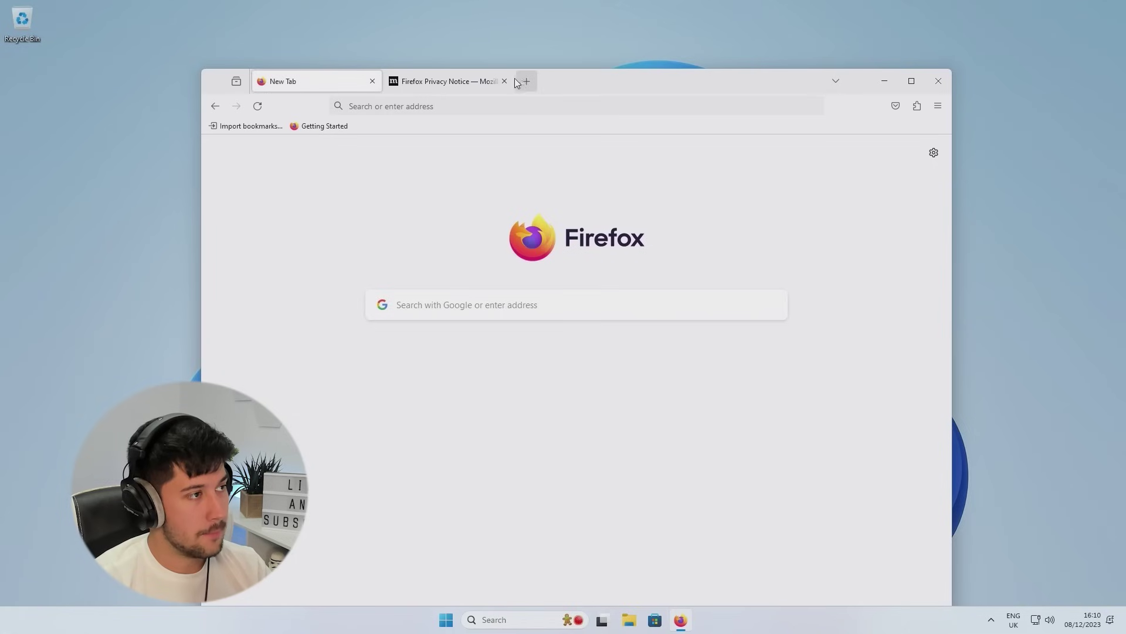
click(505, 81)
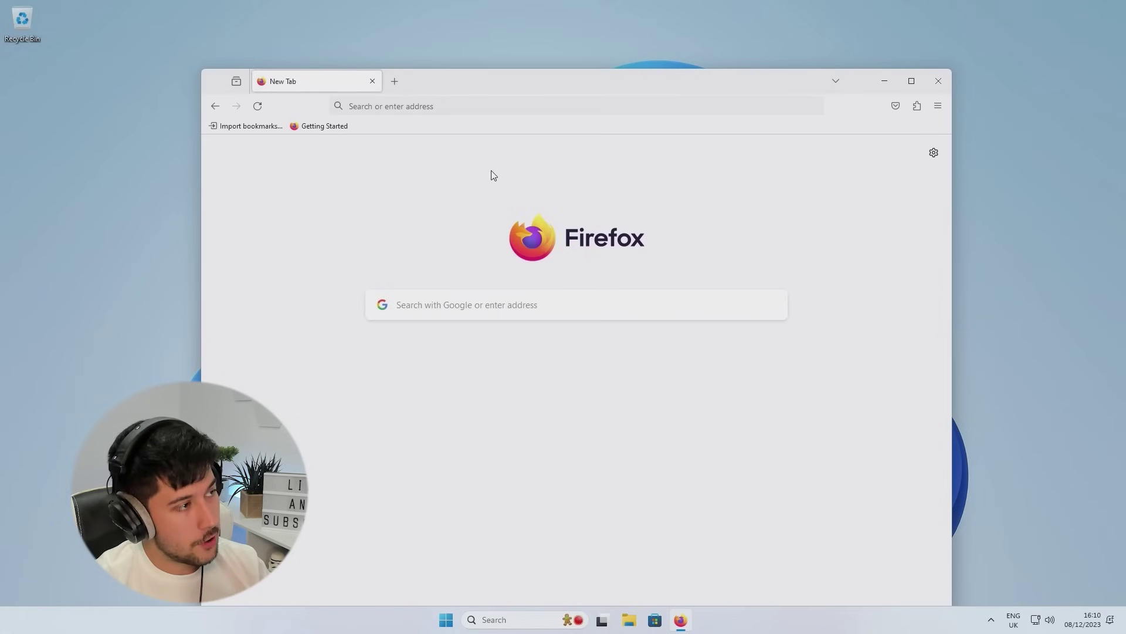
click(383, 105)
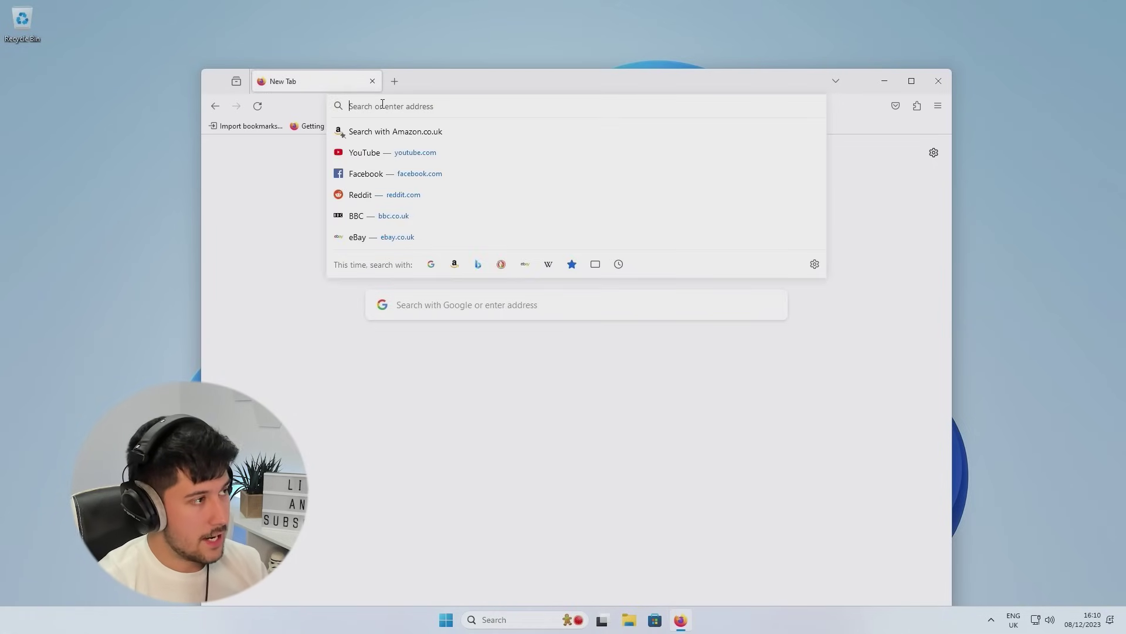
text(ctt t)
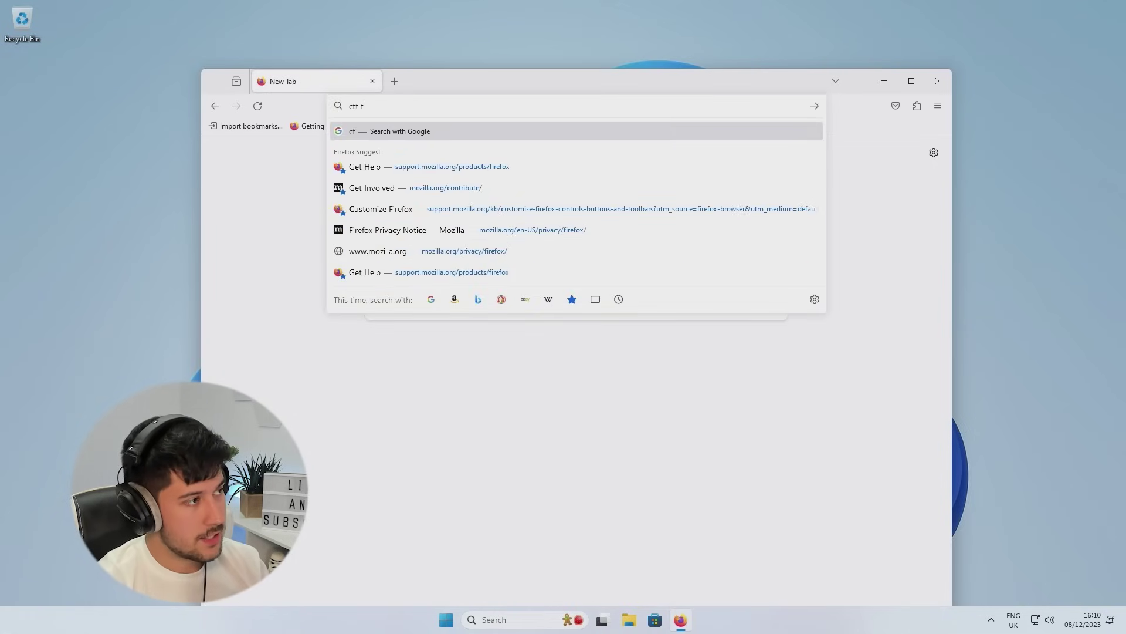
text(ool)
key(Return)
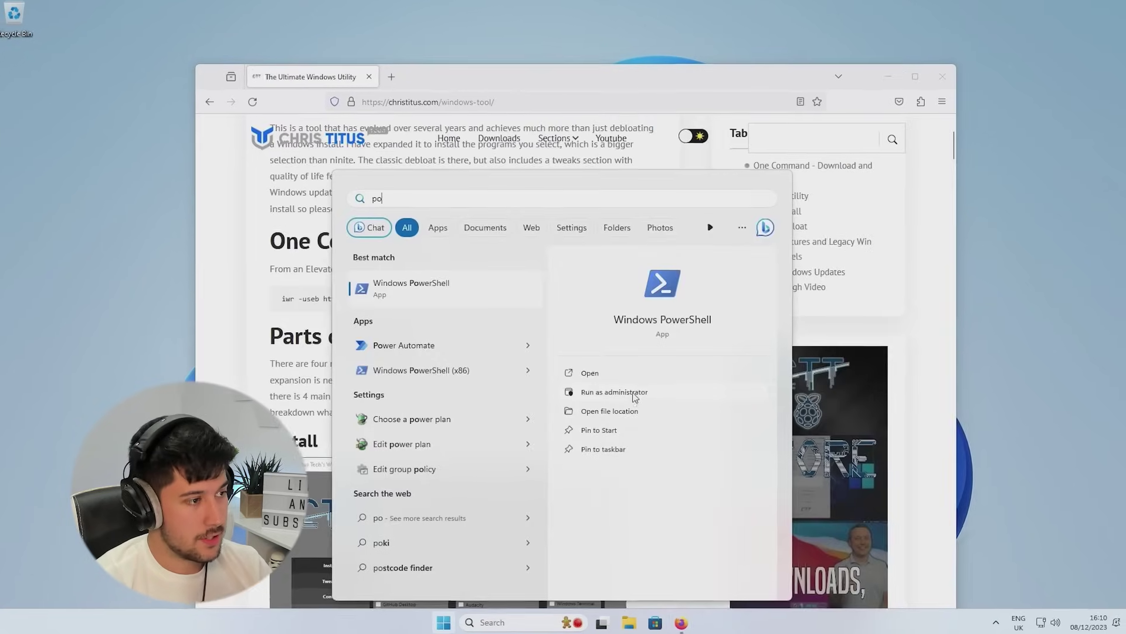
click(634, 392)
Approve the admin PowerShell, launch the utility, and run the Tweaks with Dark Theme.
click(545, 403)
key(super)
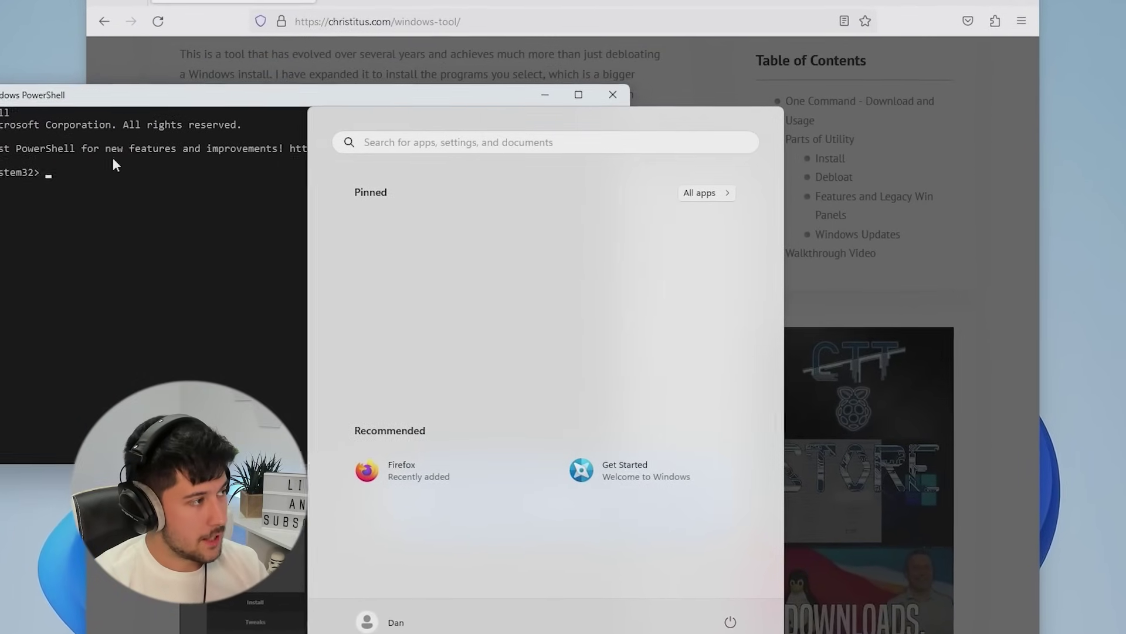
click(83, 150)
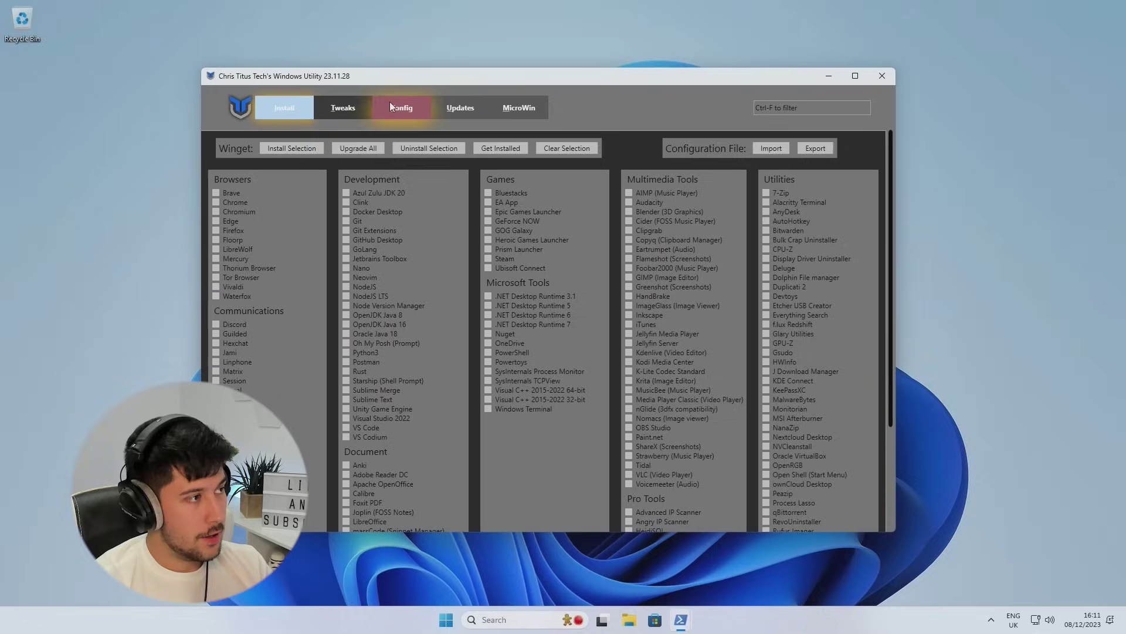
click(354, 108)
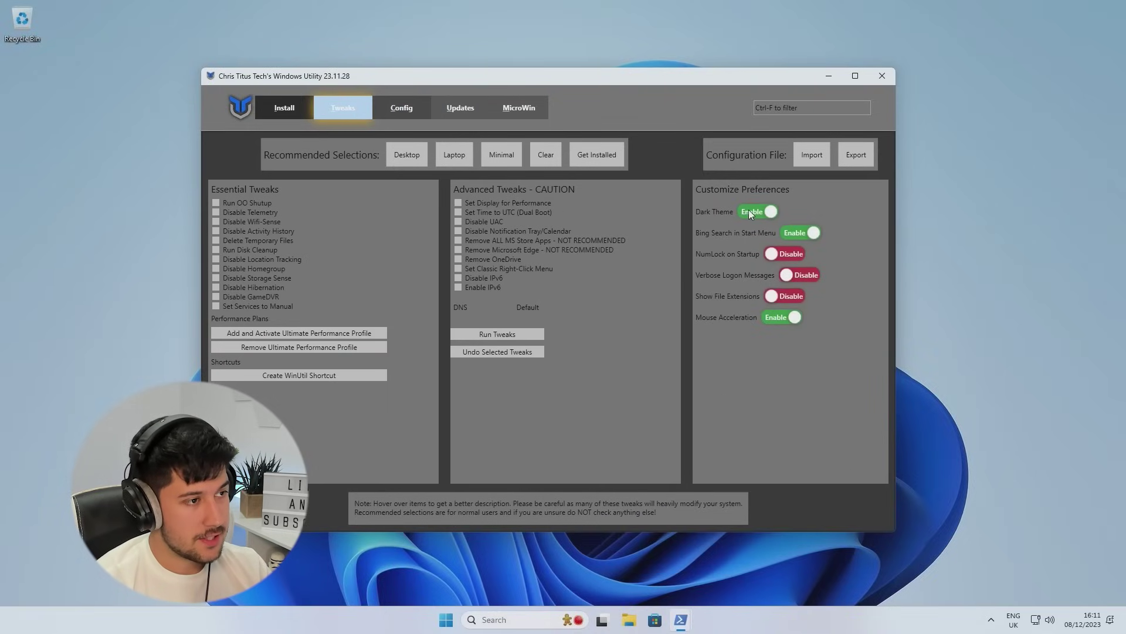
click(509, 336)
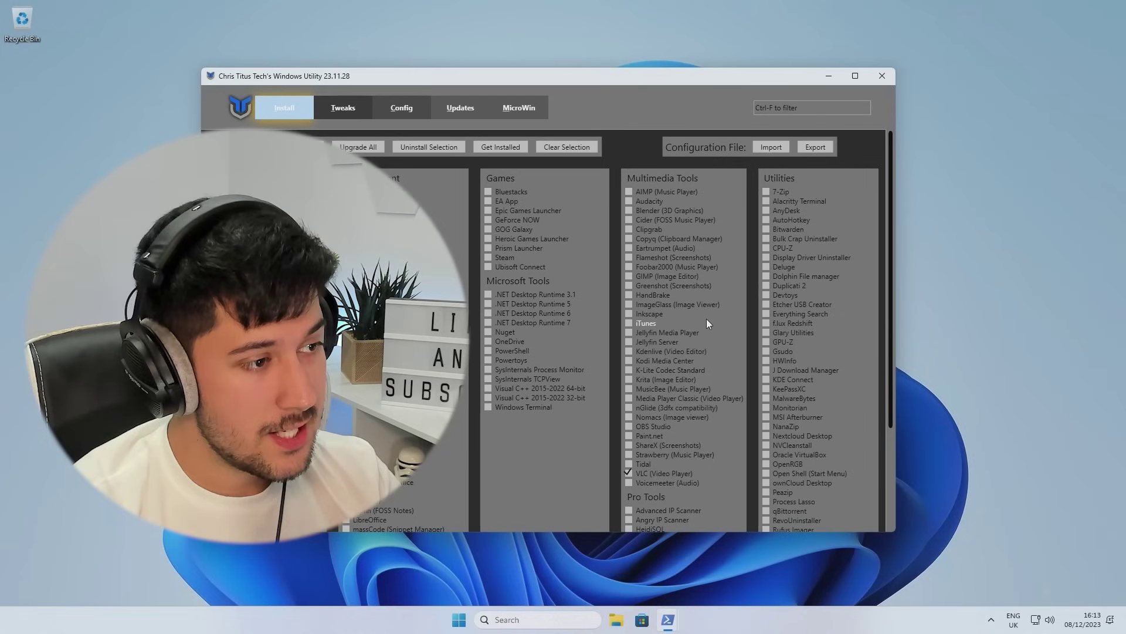
Scroll the utility's list, then open and close Windows search and show hidden tray icons.
scroll(707, 318, down, 5)
scroll(783, 493, down, 1)
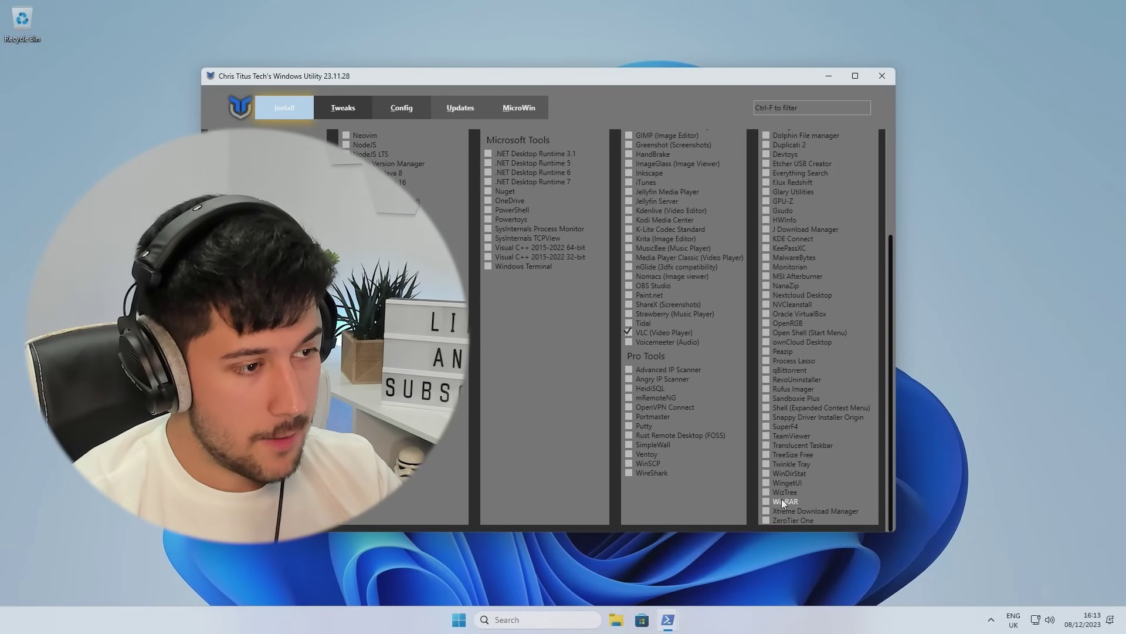
scroll(780, 470, up, 5)
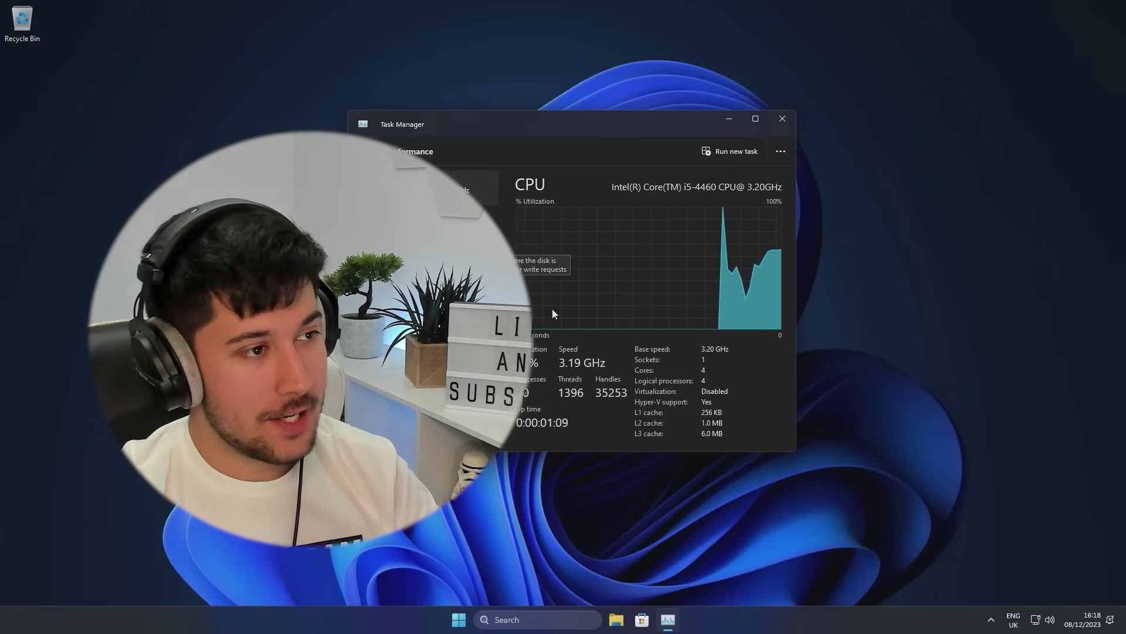
click(516, 619)
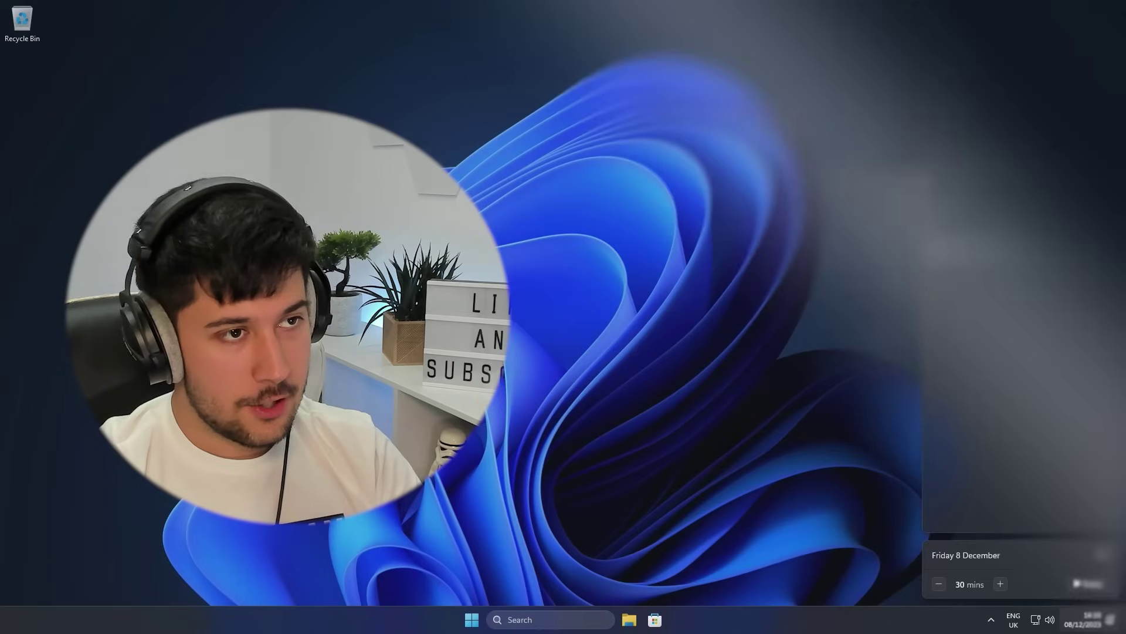
click(910, 241)
click(989, 622)
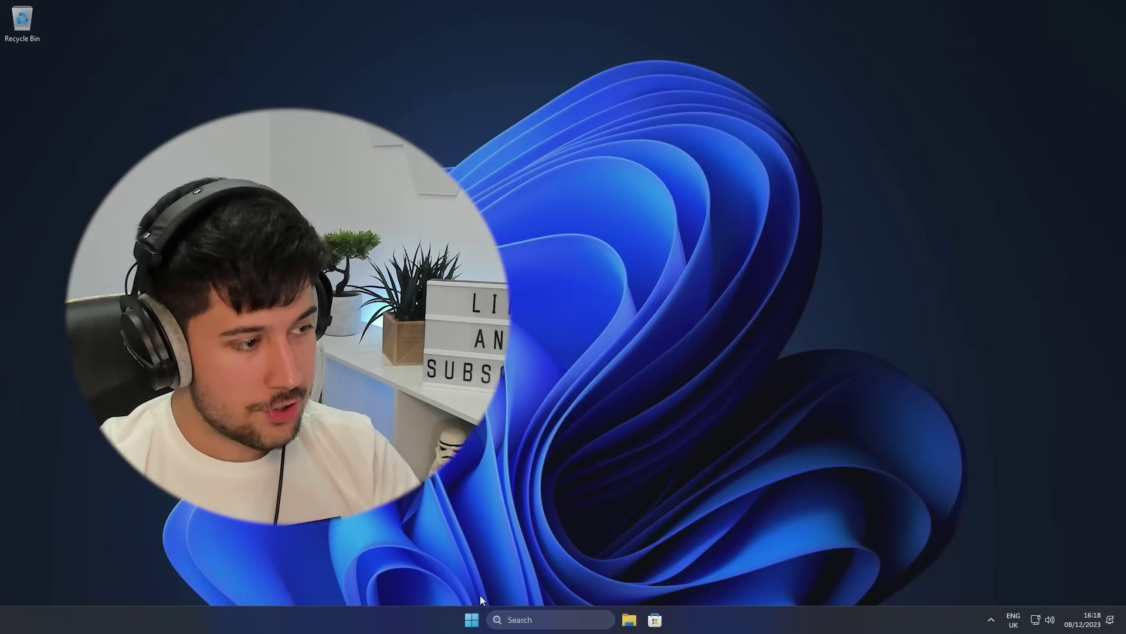
Uninstall Media Player from the Start menu's All apps list.
click(476, 619)
click(682, 236)
scroll(553, 355, down, 5)
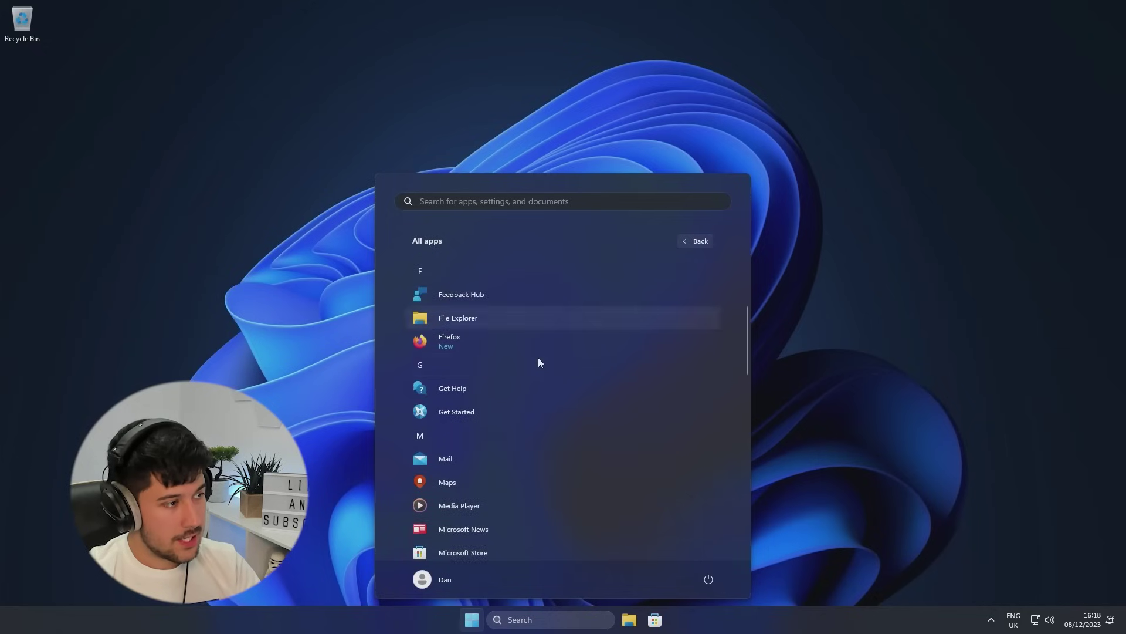
right_click(475, 414)
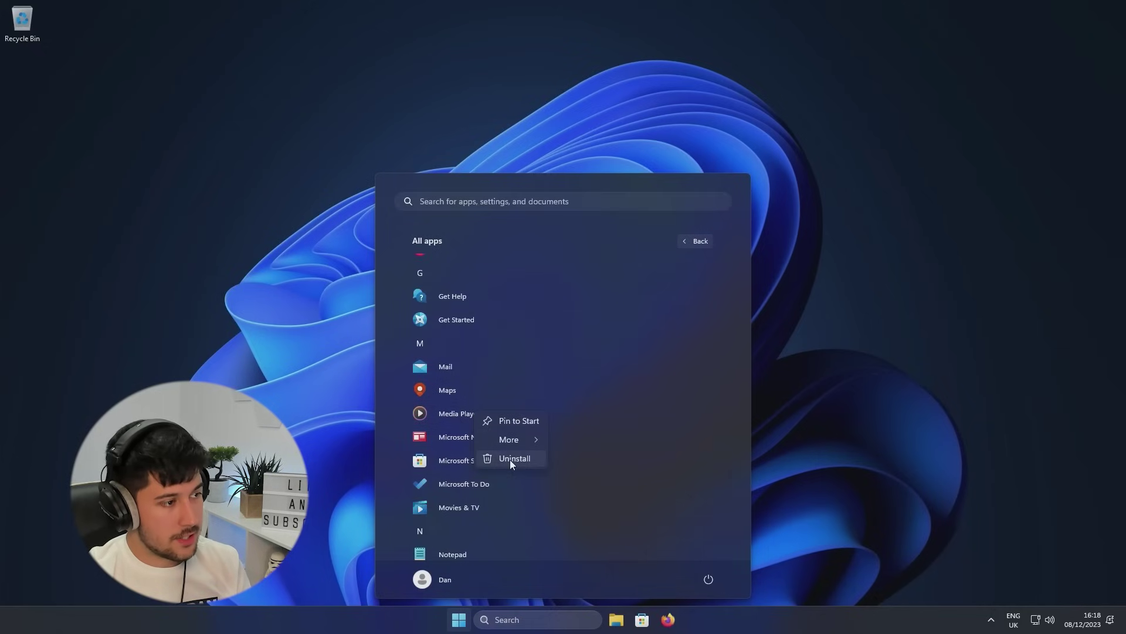
click(509, 460)
click(498, 413)
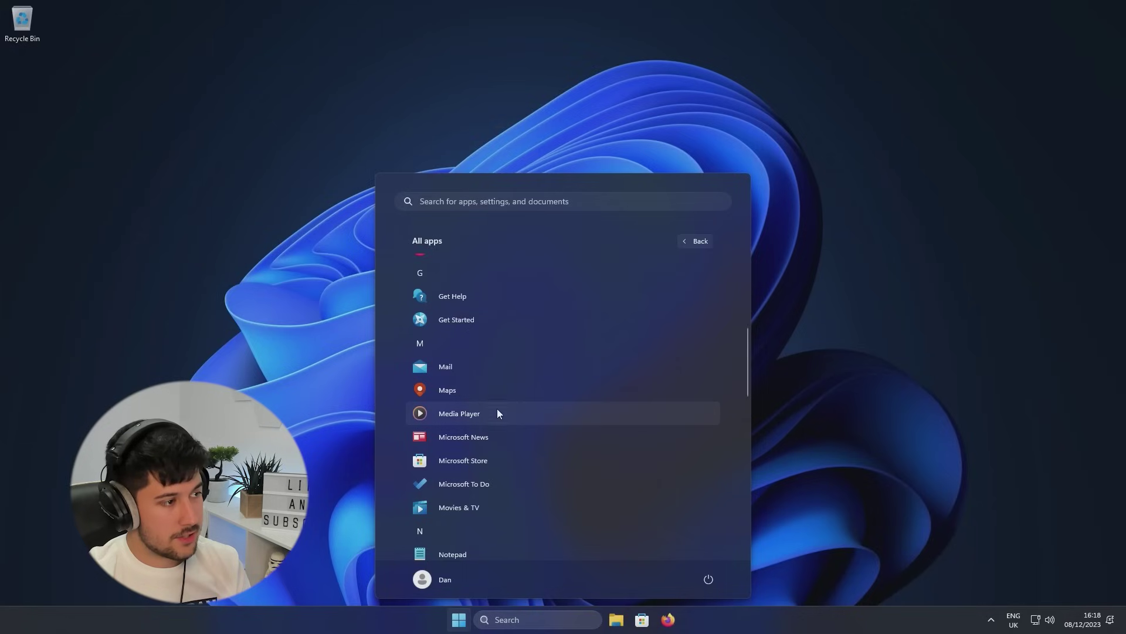
Uninstall Maps and Solitaire Collection.
right_click(473, 389)
click(519, 435)
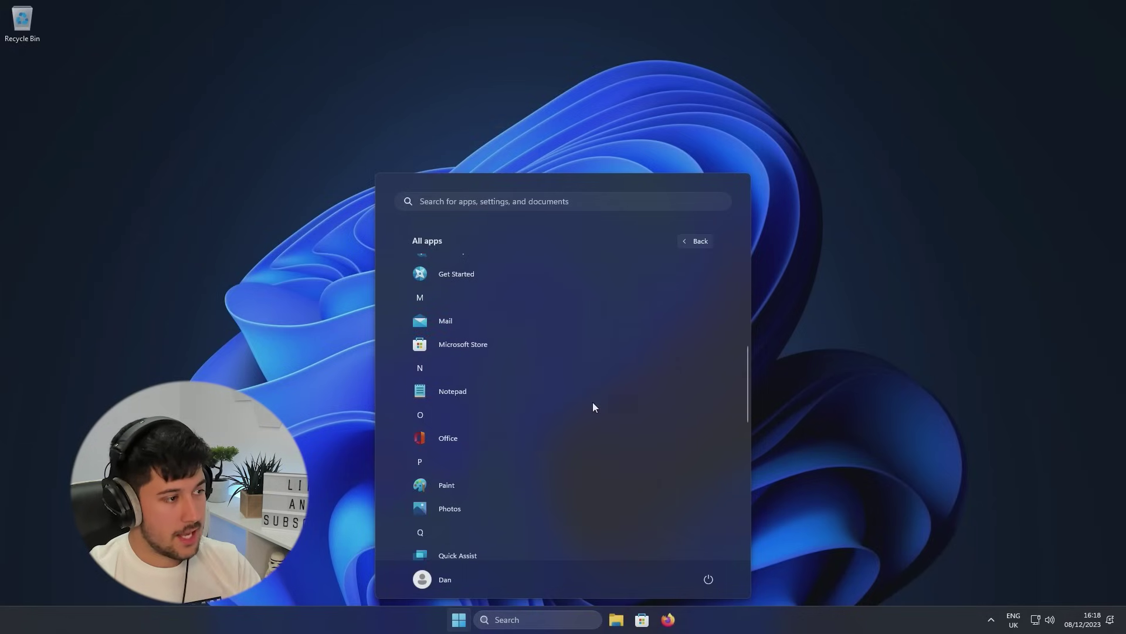
scroll(581, 403, down, 4)
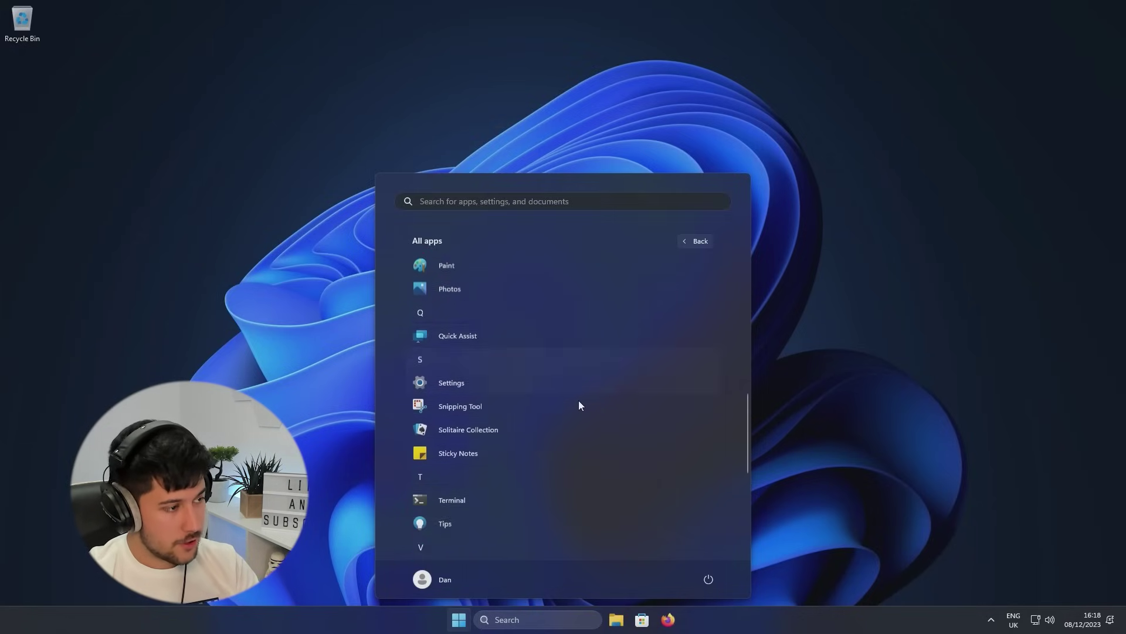
right_click(499, 327)
click(540, 344)
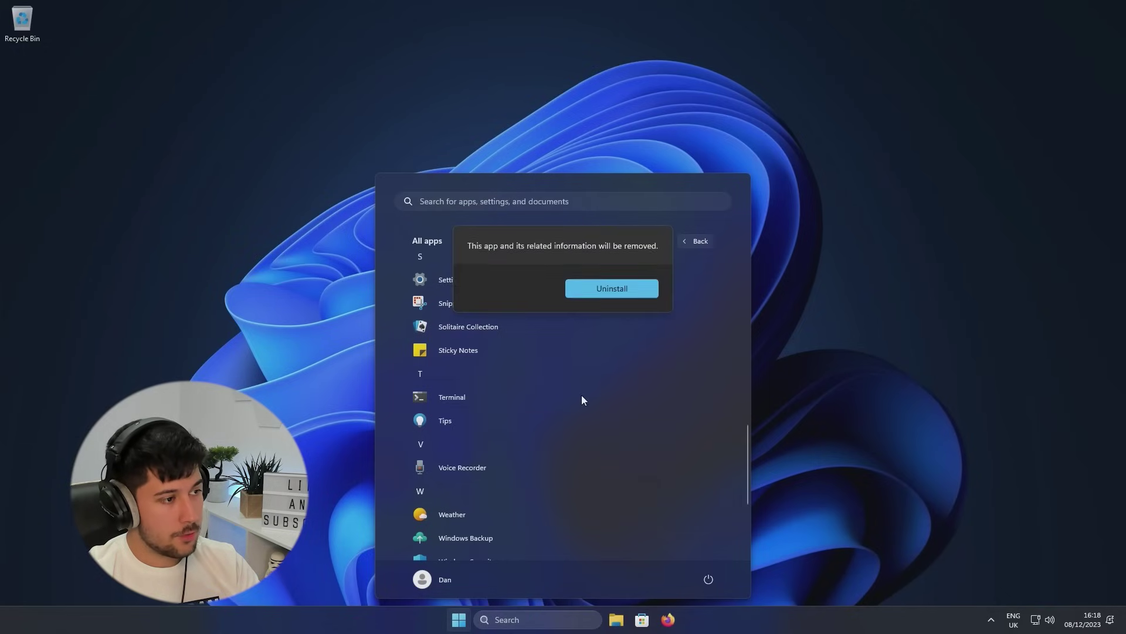
click(613, 290)
Uninstall one more built-in app and close the Start menu.
scroll(499, 364, down, 3)
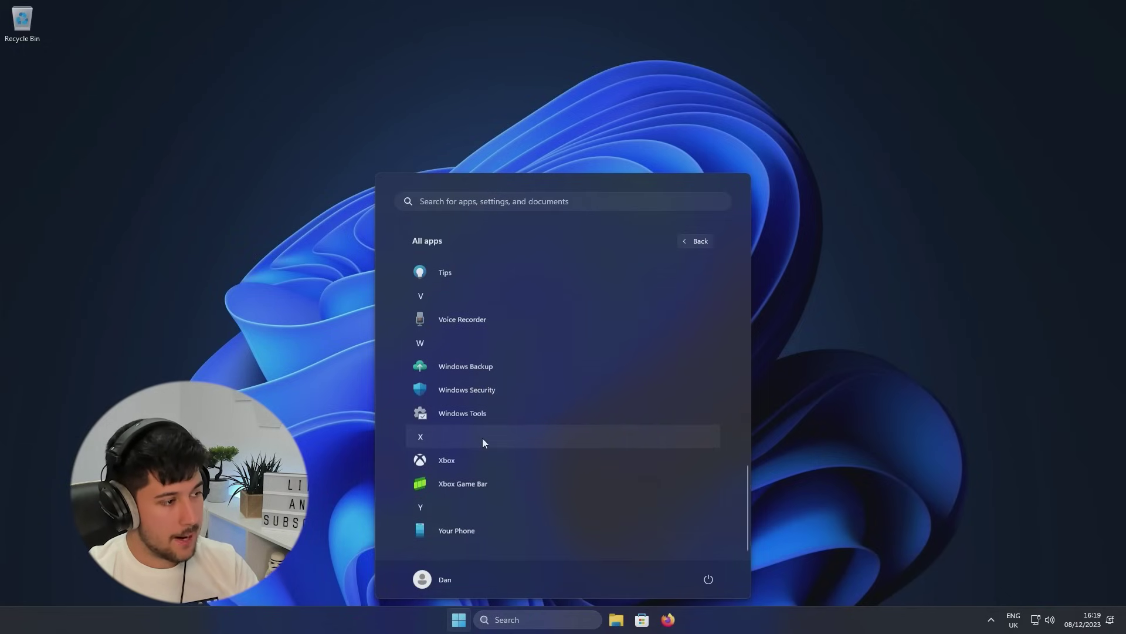
scroll(482, 437, up, 10)
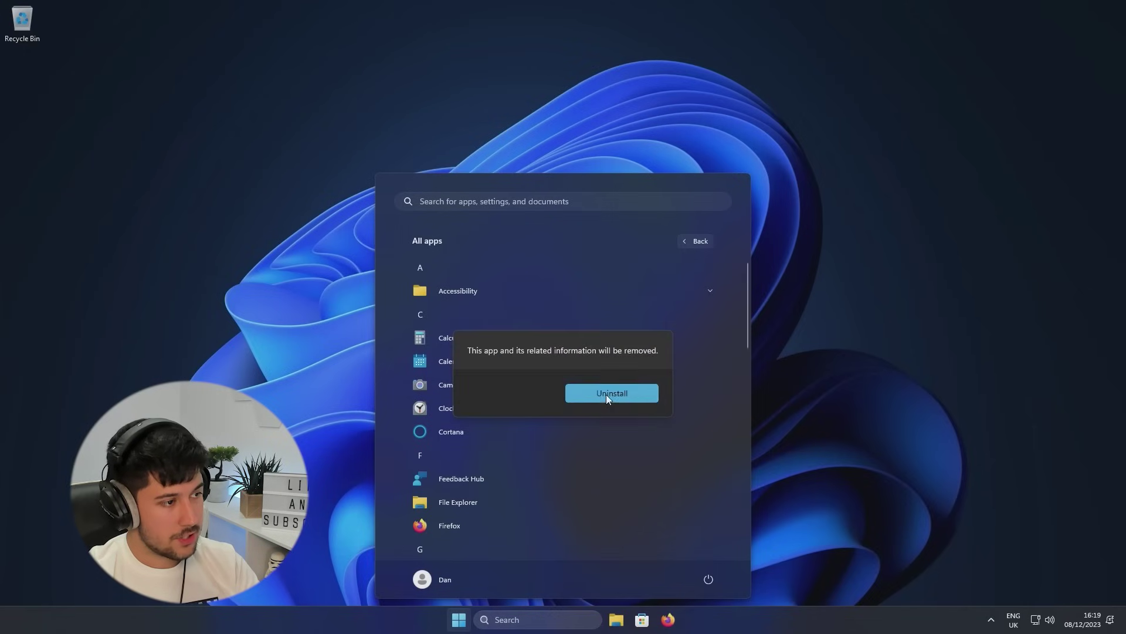
click(607, 394)
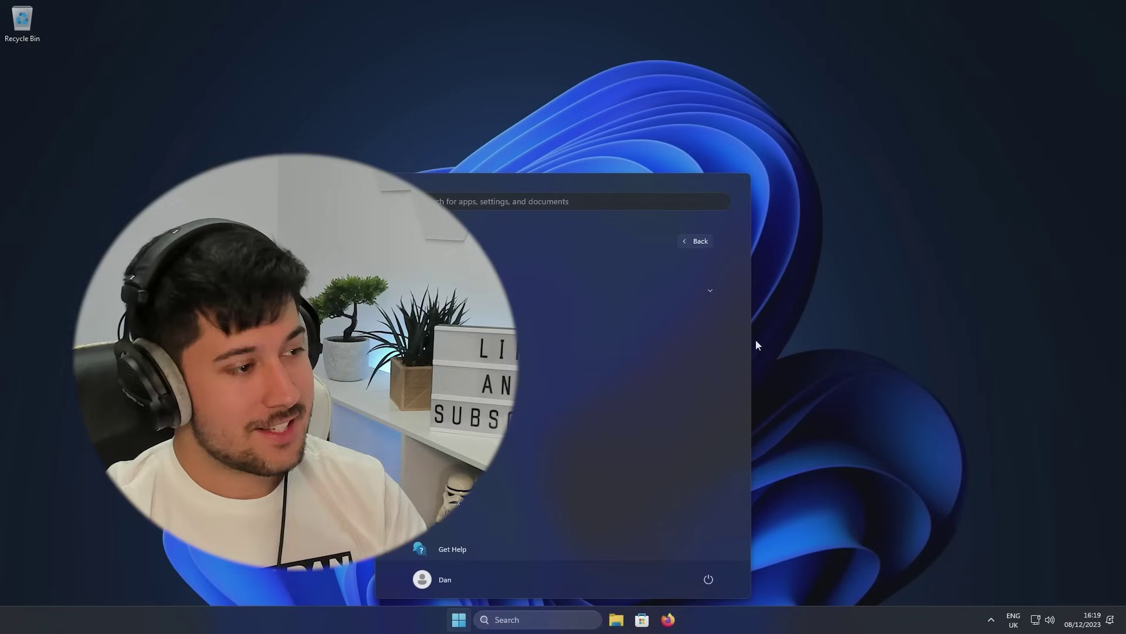
click(878, 340)
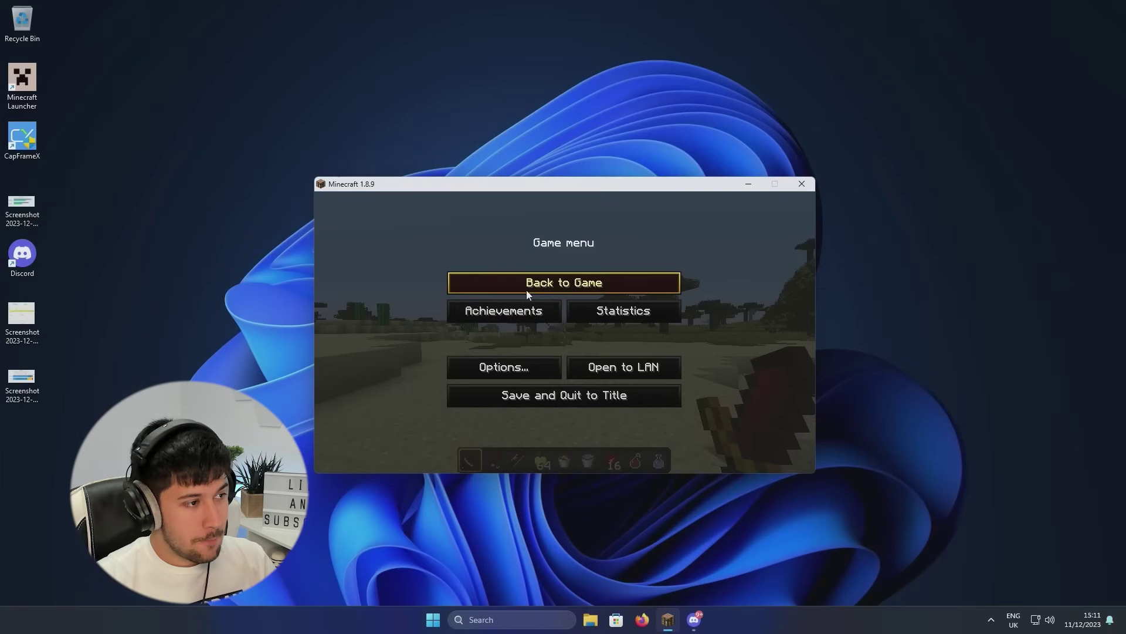
Run Minecraft fullscreen and confirm Video Settings: Fancy graphics, 8-chunk render distance, unlimited framerate.
click(555, 282)
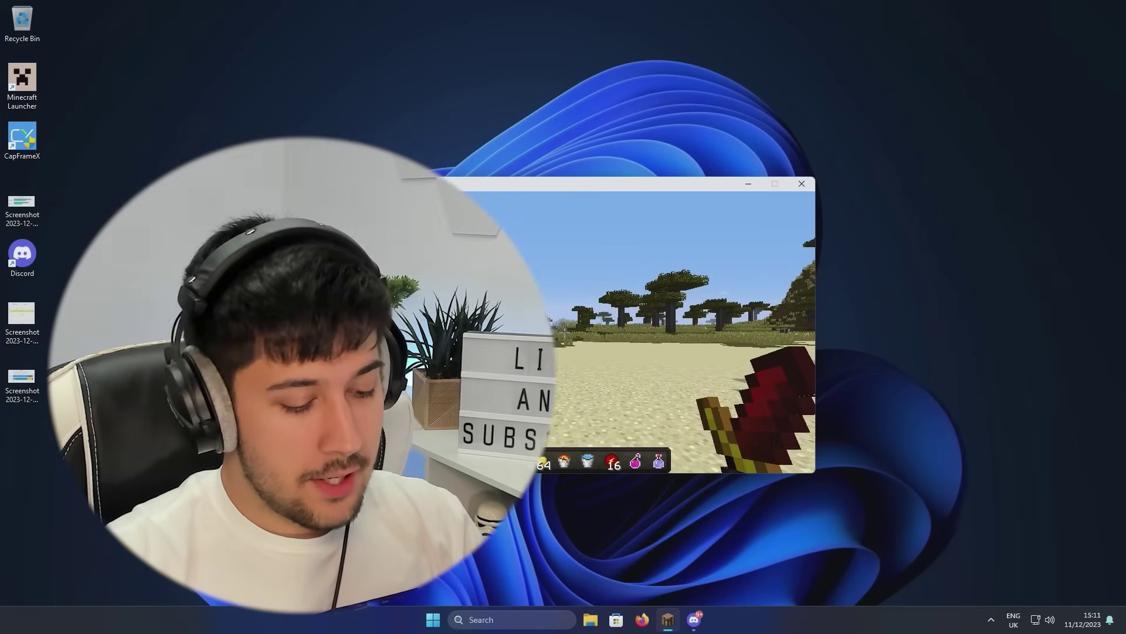
key(F11)
key(Escape)
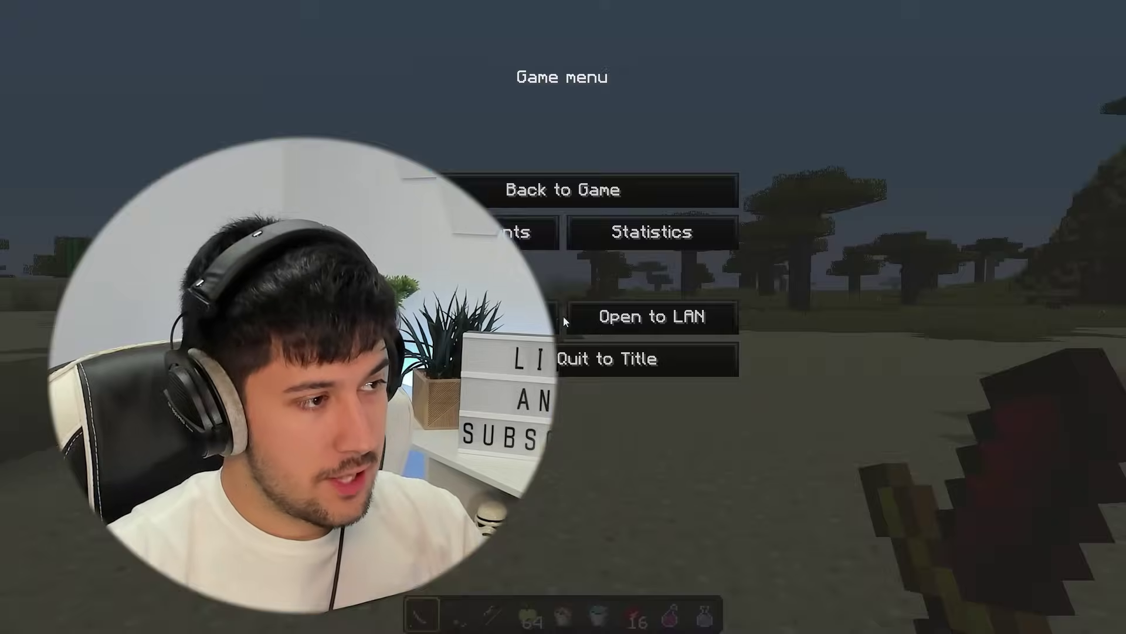
click(528, 318)
click(444, 284)
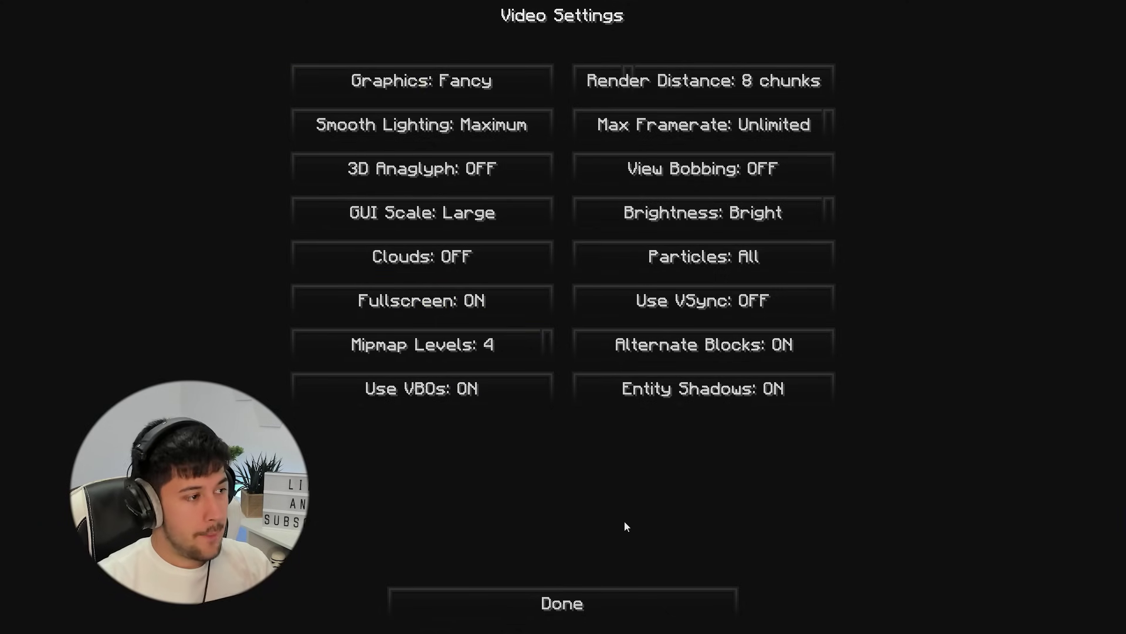
key(Escape)
Walk through the savanna grass past the acacias to the sandy lake edge.
key(w)
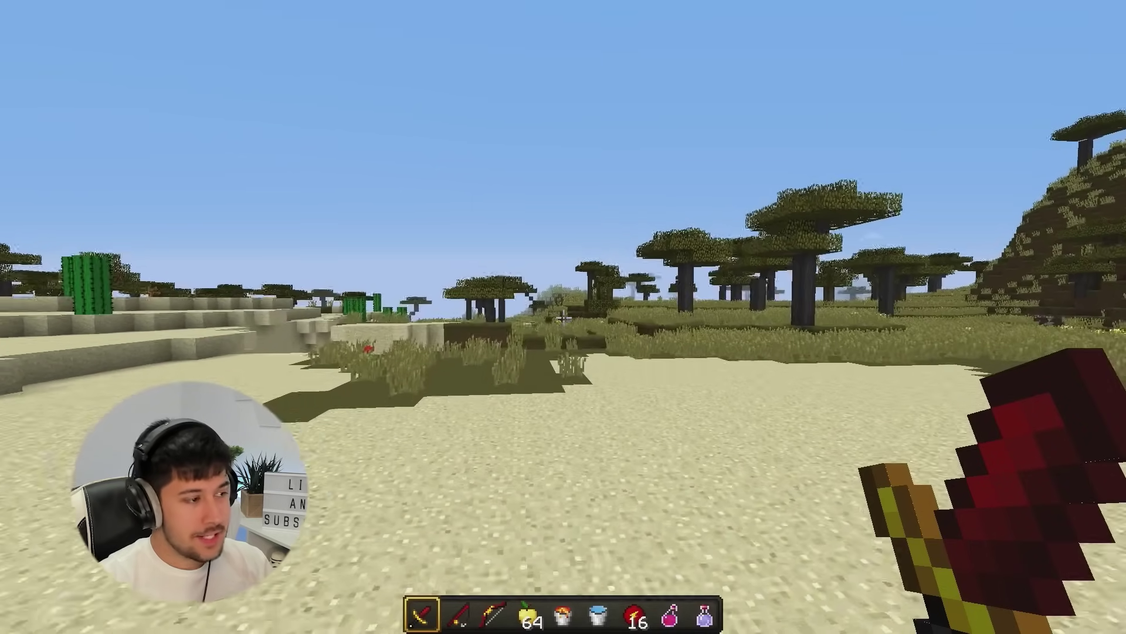
key(w)
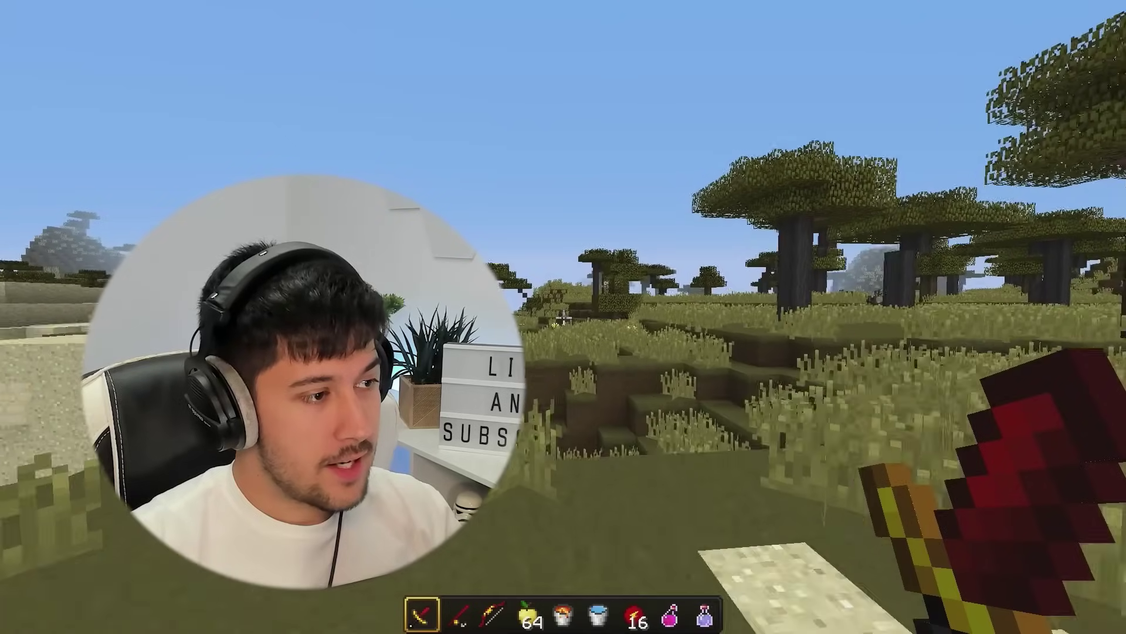
key(w)
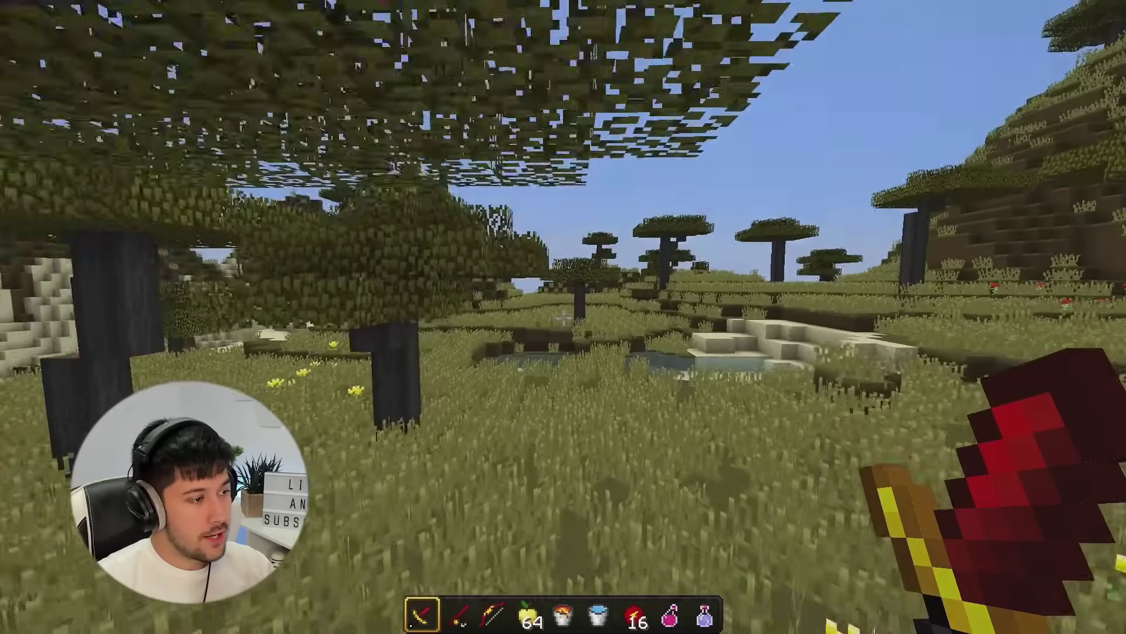
key(w)
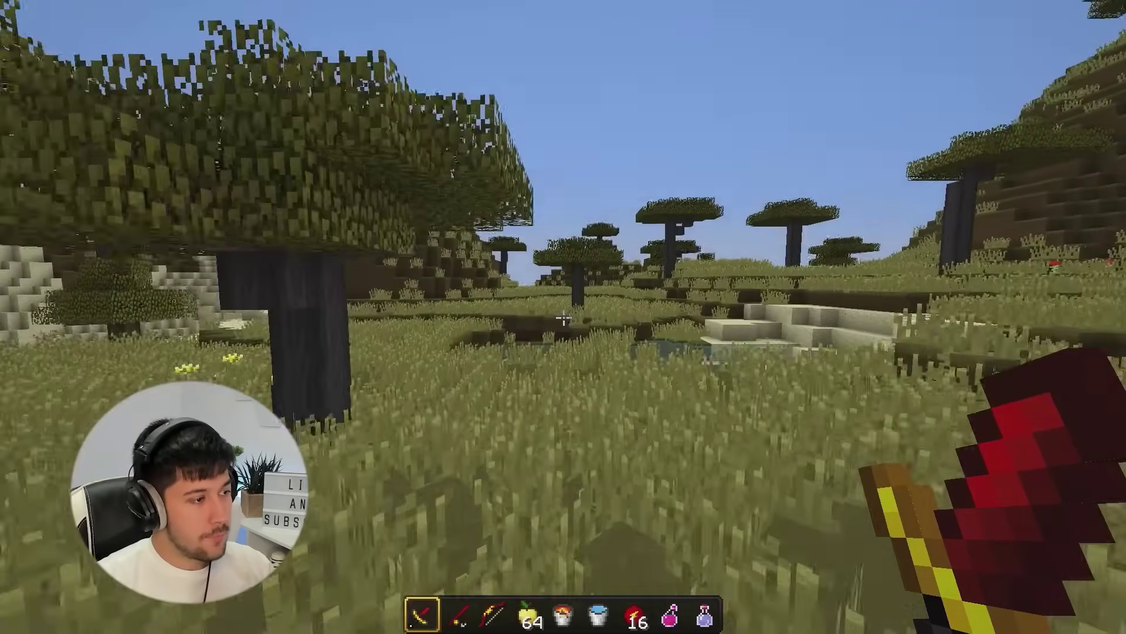
key(w)
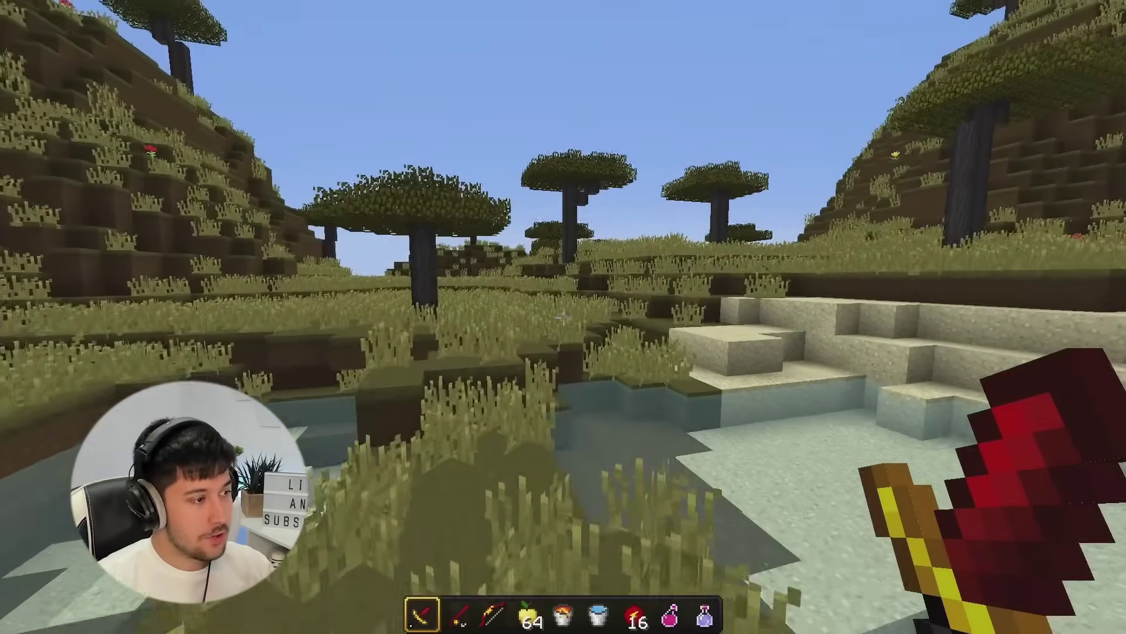
key(w)
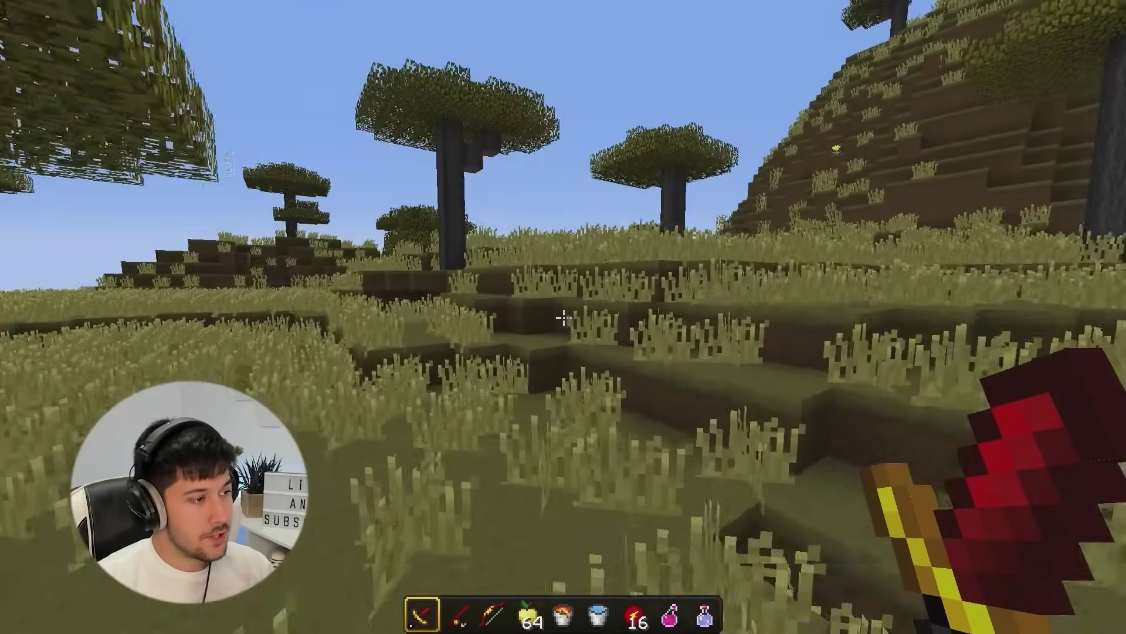
key(w)
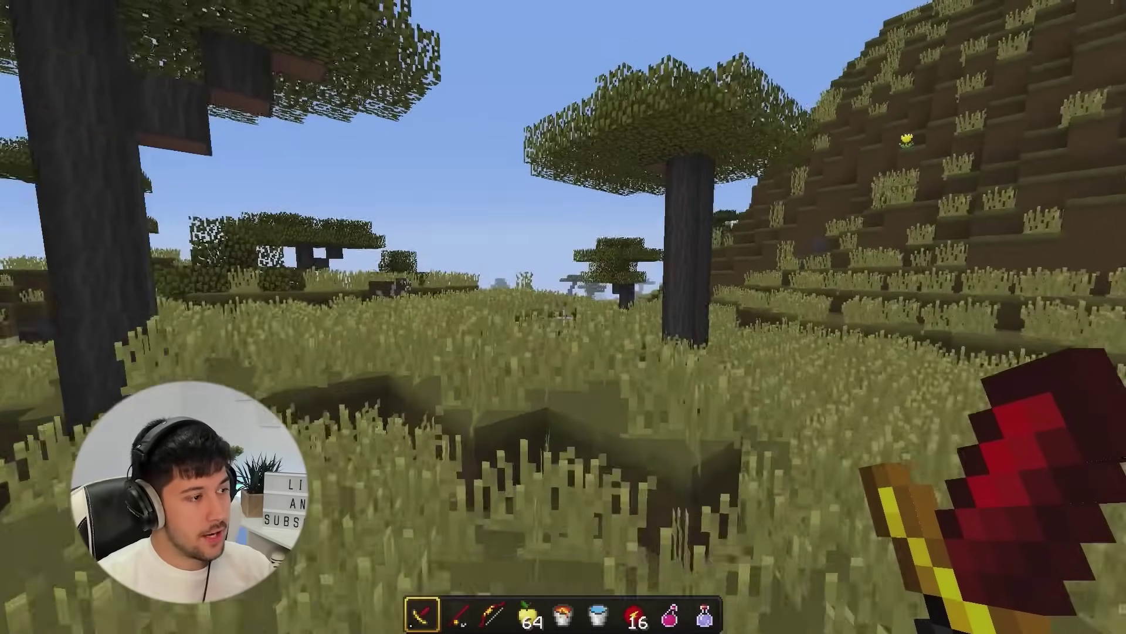
key(w)
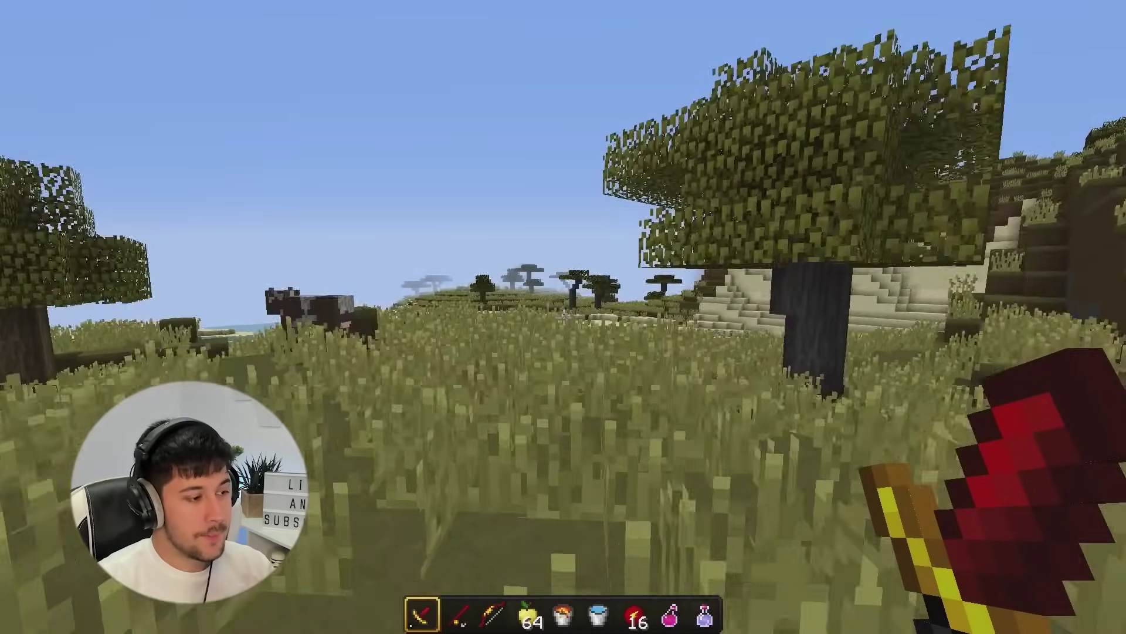
key(w)
key(w)
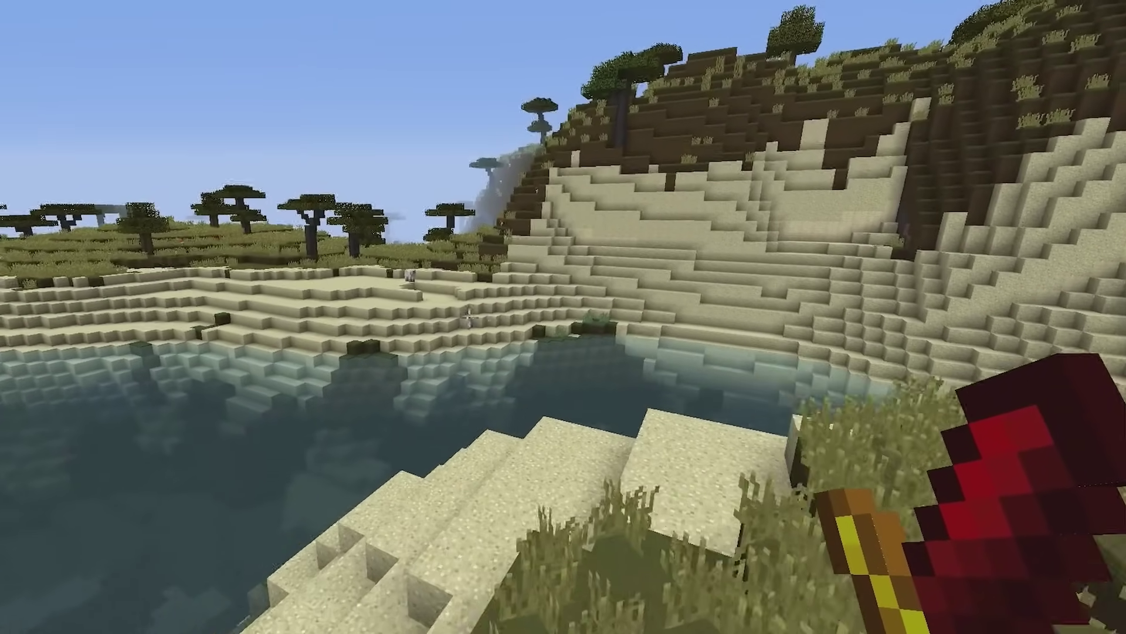
key(w)
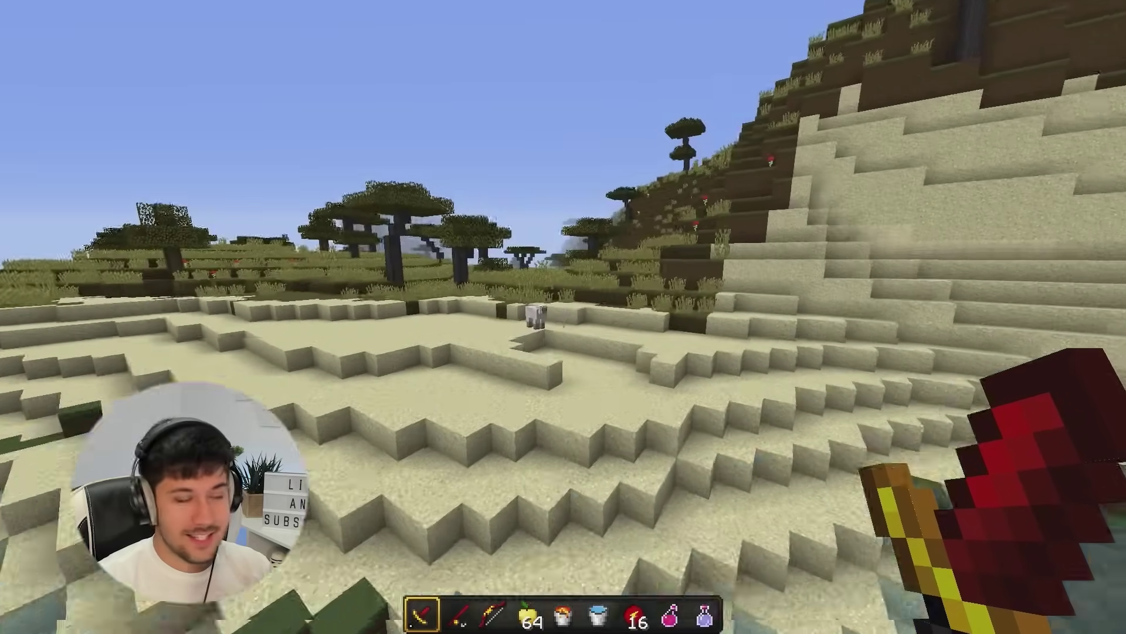
key(w)
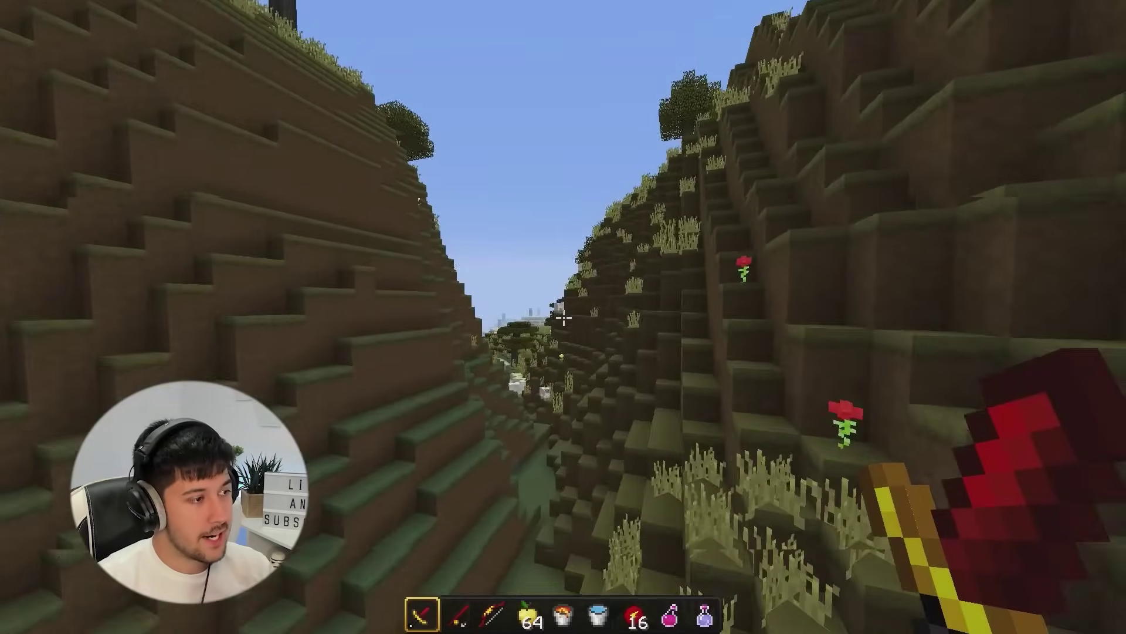
Walk down the ravine in third-person view, then cross the desert toward the cactus.
key(F5)
key(F5)
key(w)
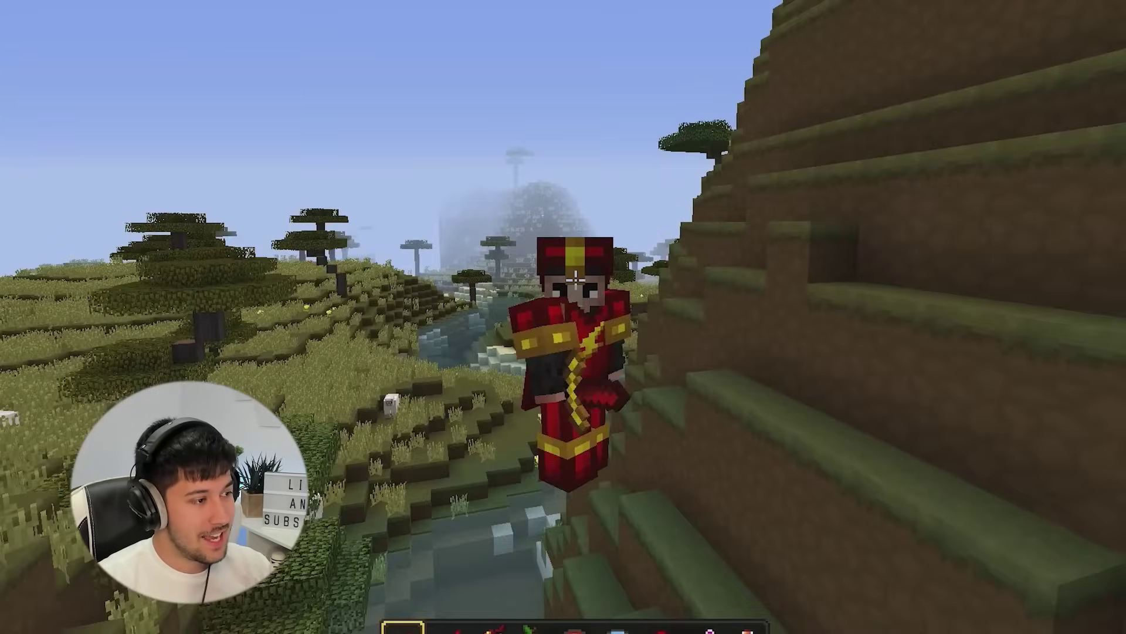
key(w)
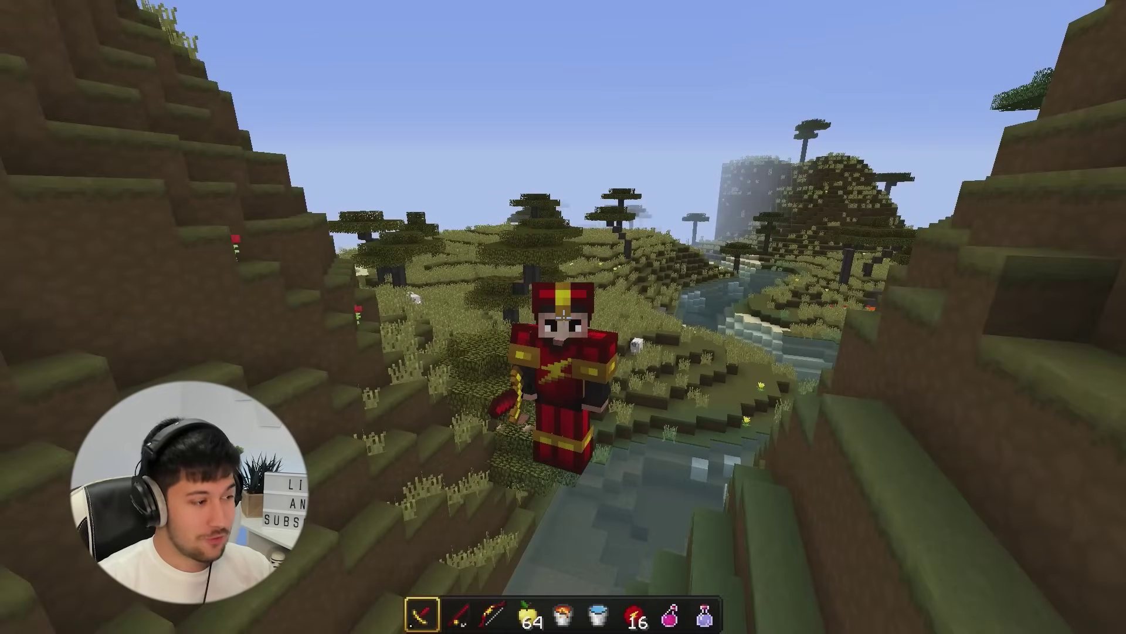
key(F5)
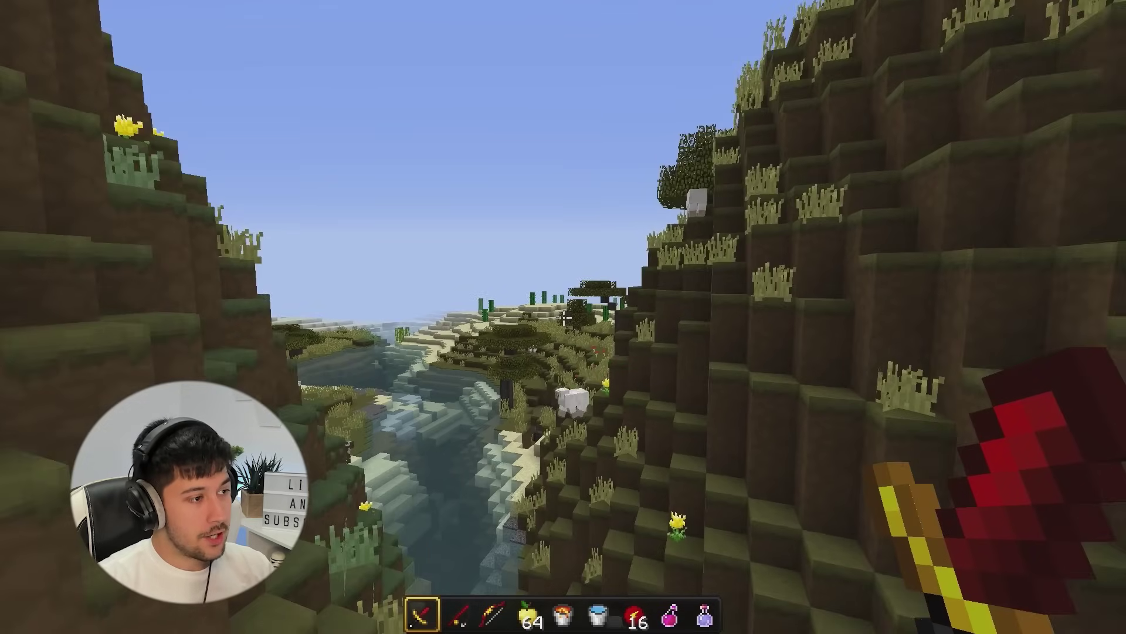
key(w)
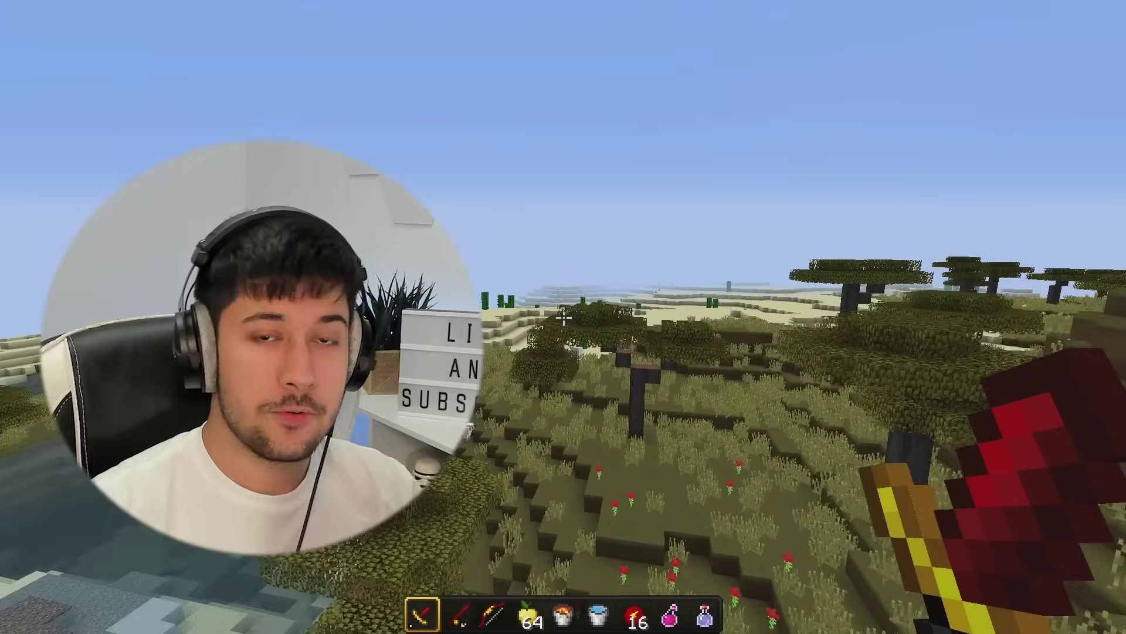
key(w)
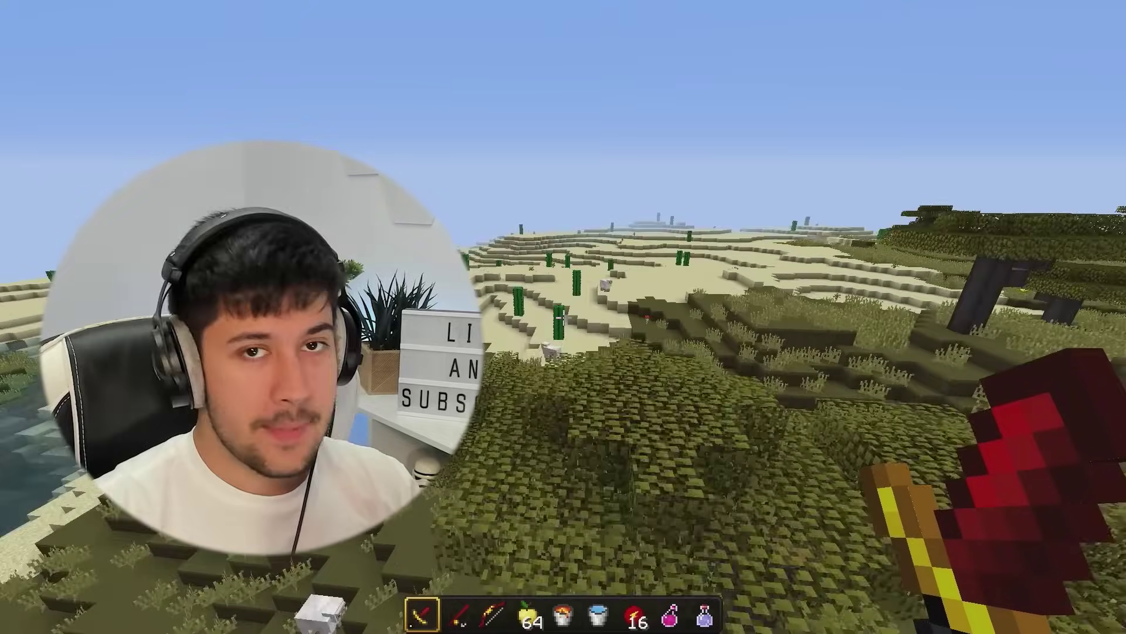
key(w)
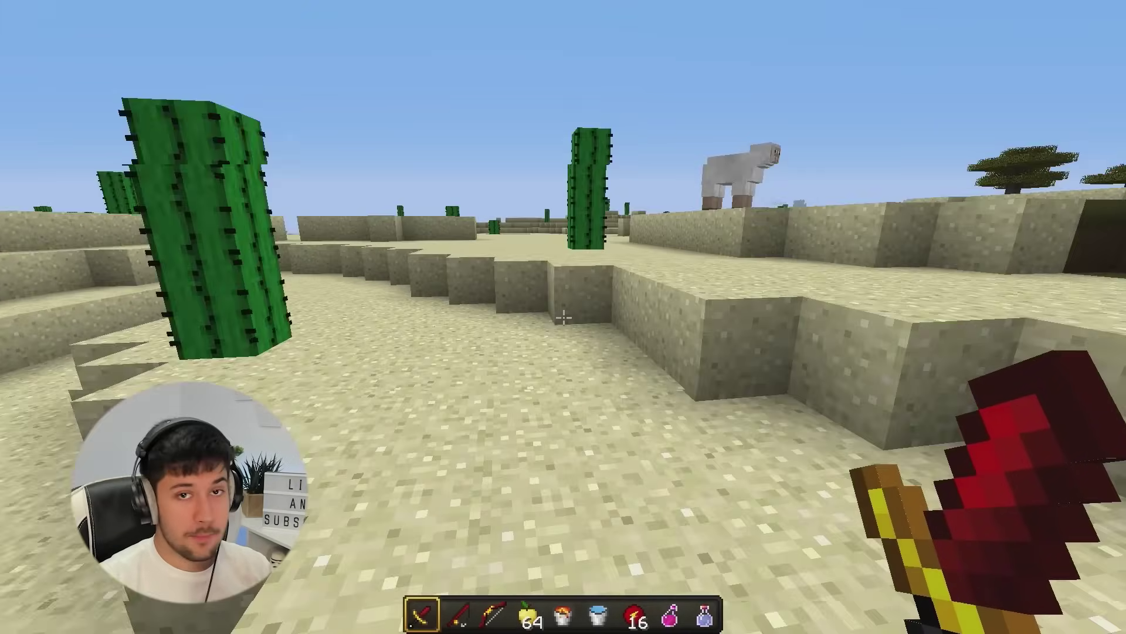
key(w)
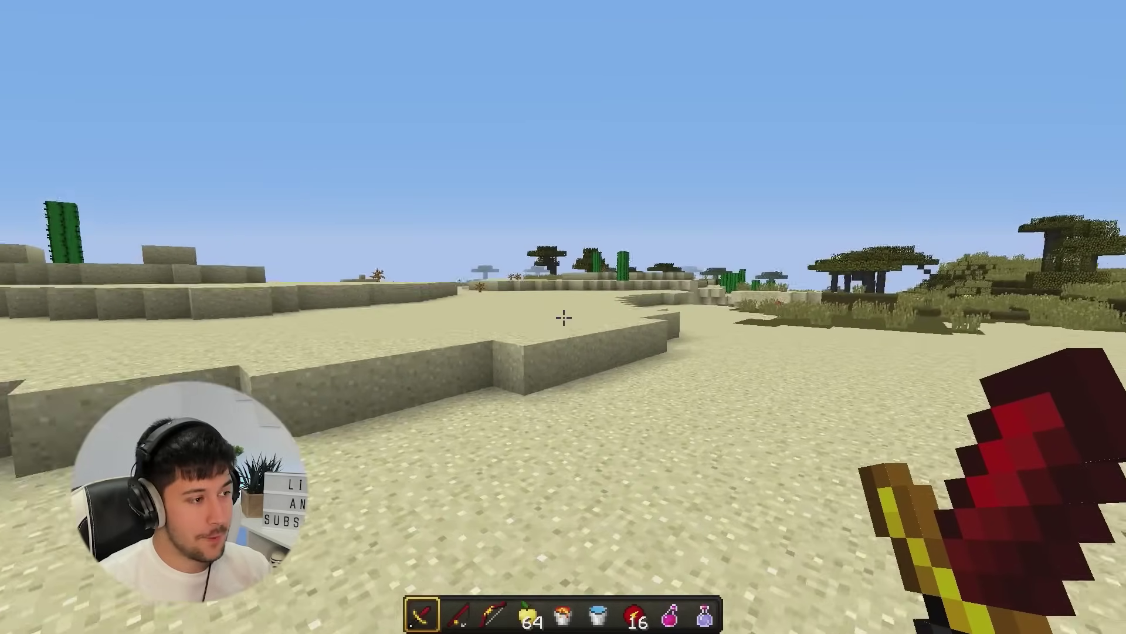
Swap between Ender Pearl and Diamond Sword, then walk the savanna toggling third-person view.
key(7)
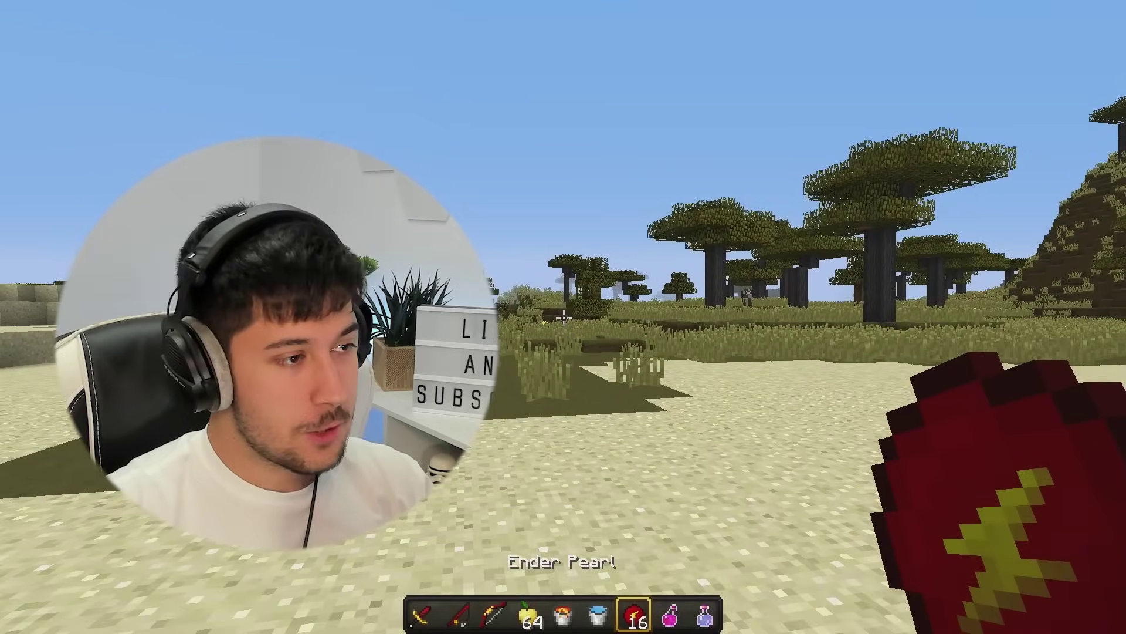
key(1)
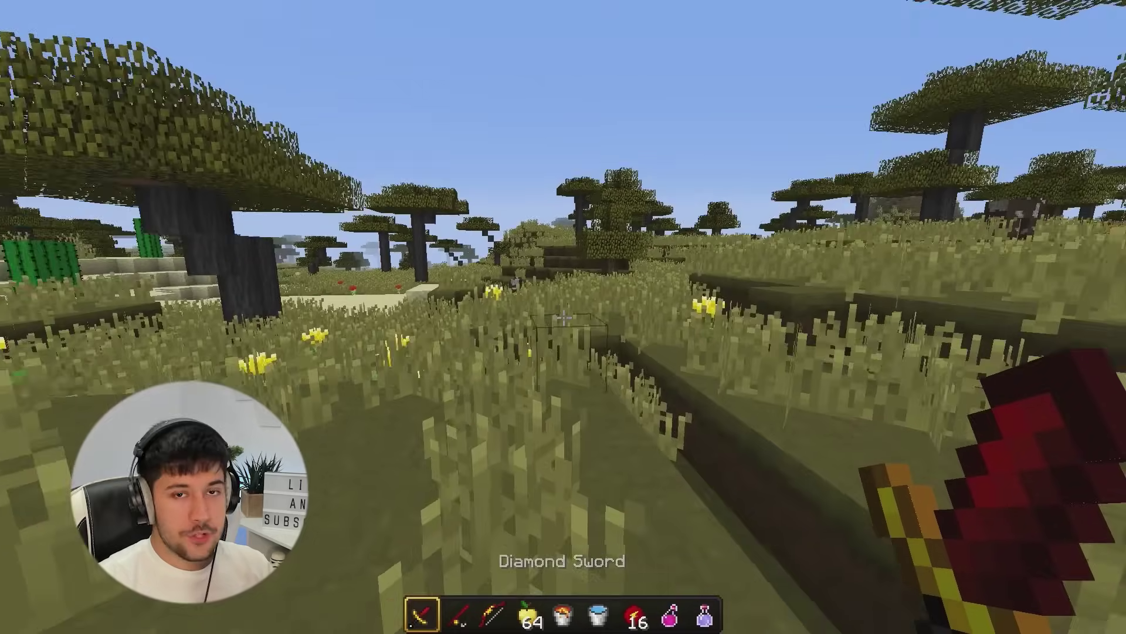
key(w)
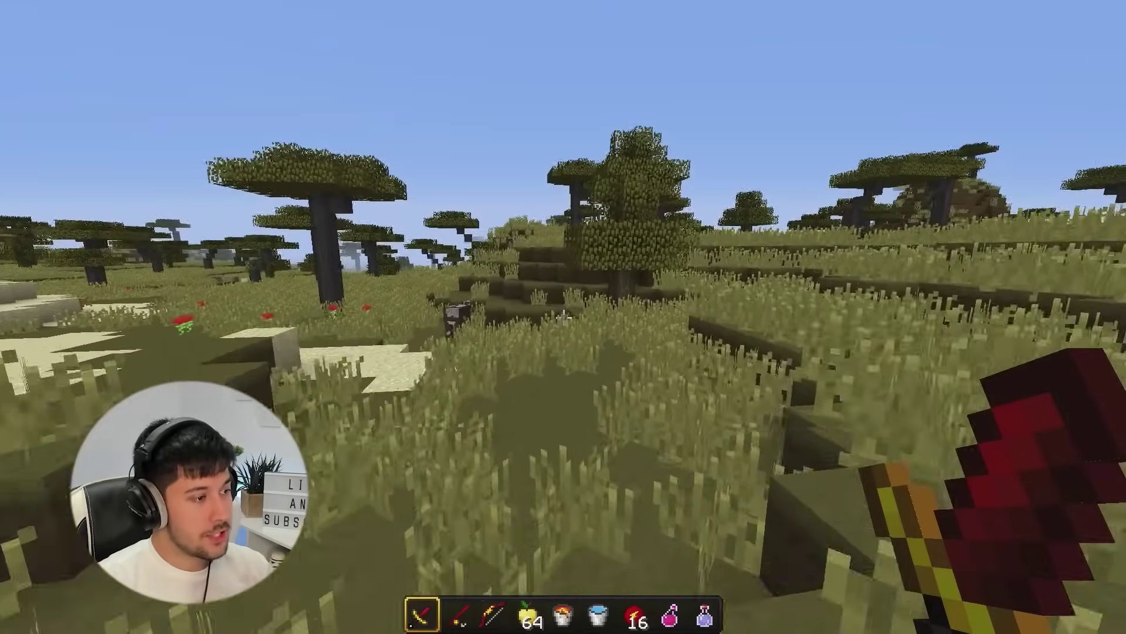
key(w)
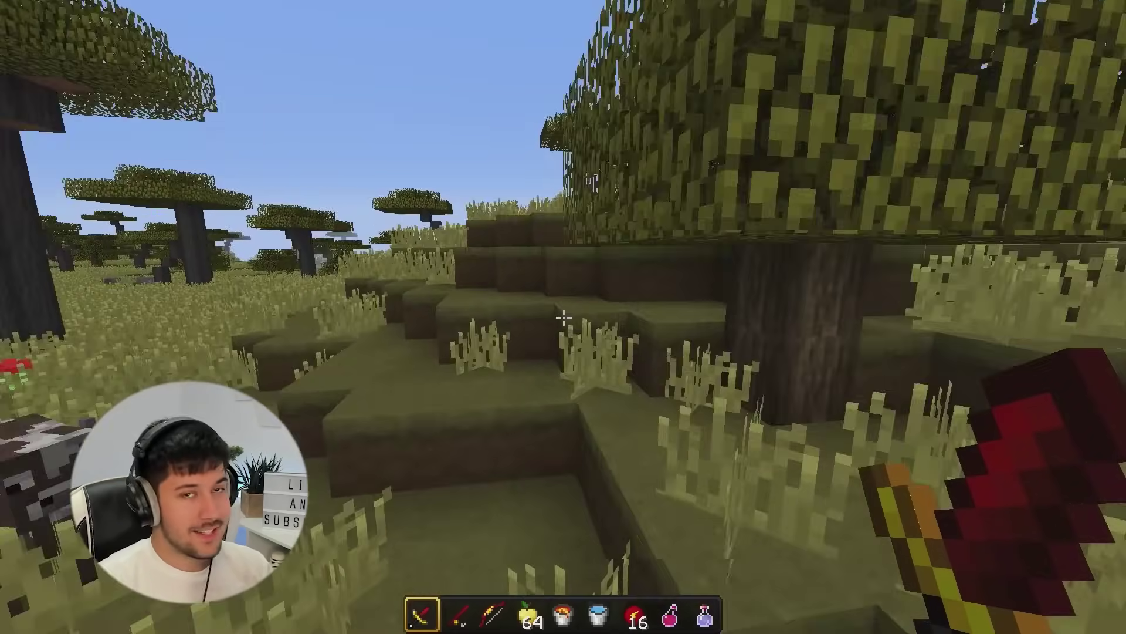
key(w)
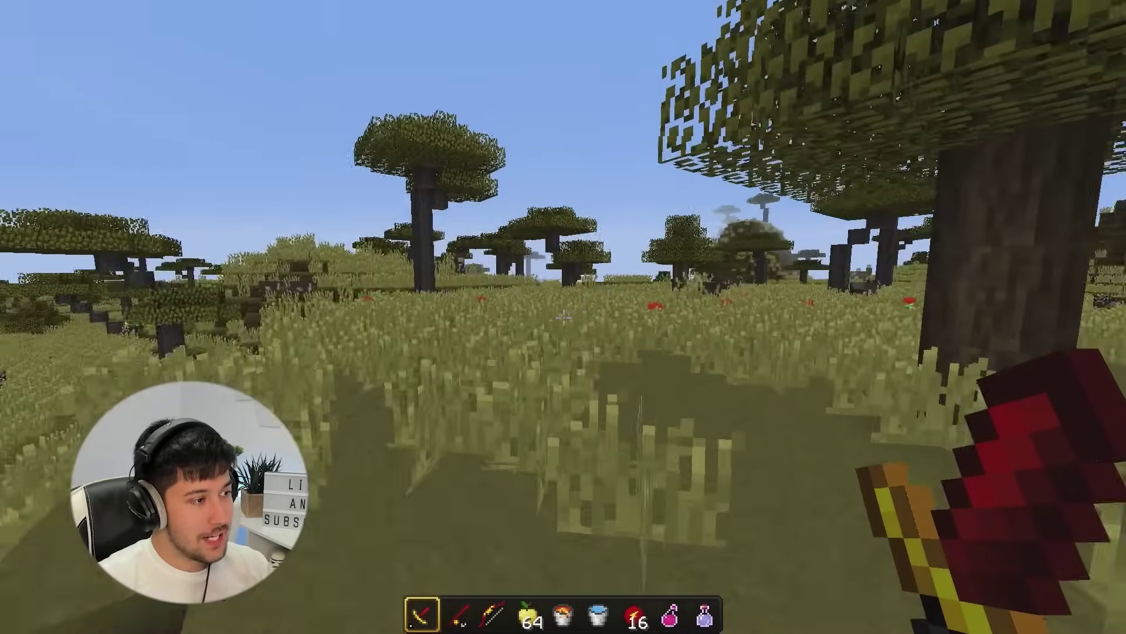
key(F5)
key(w)
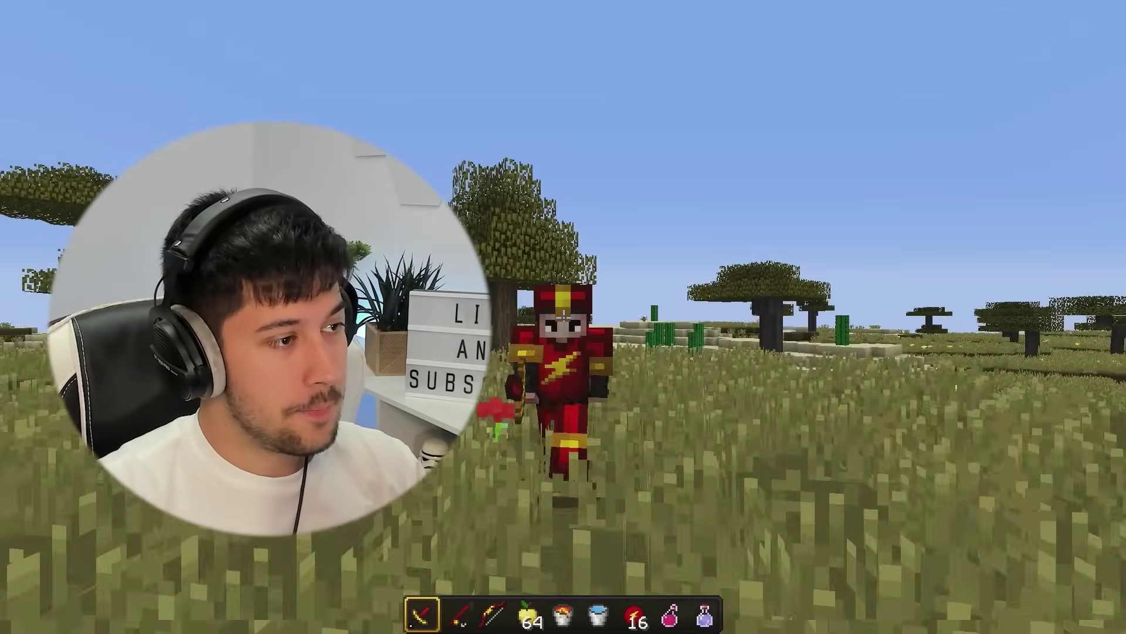
key(F5)
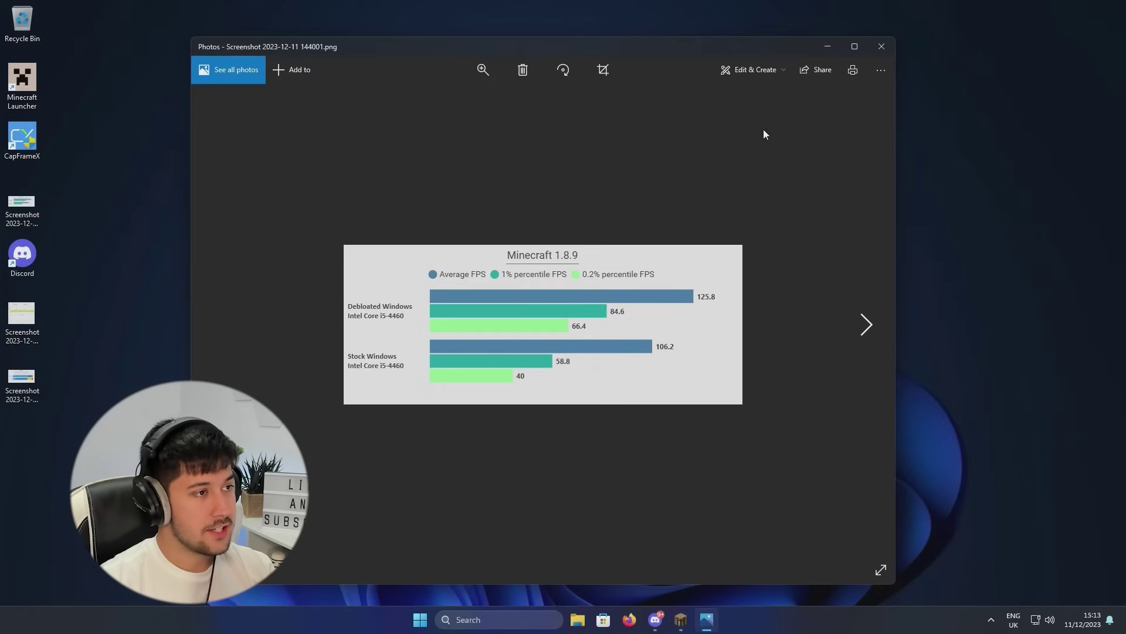
Maximize the Photos window to show the 125.8 vs 106.2 FPS chart full screen.
click(851, 50)
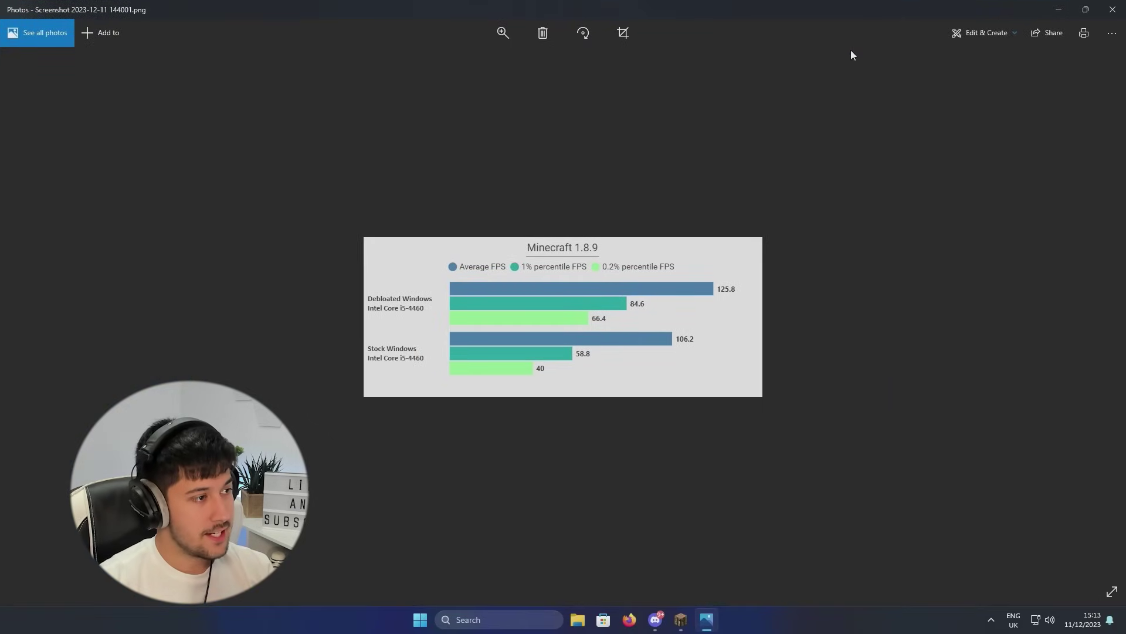